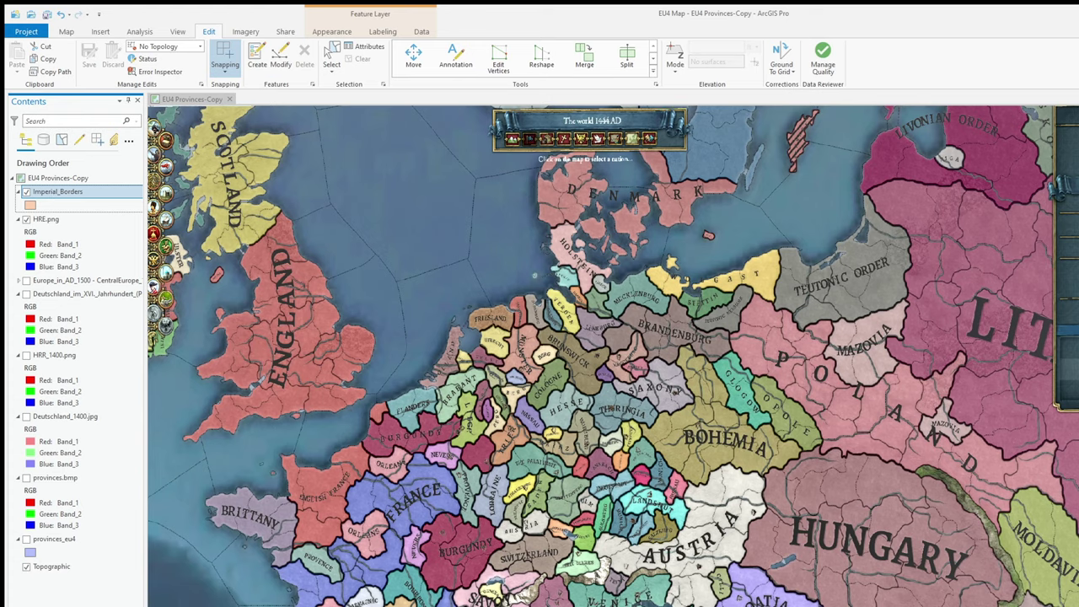
- Zoom and pan to the Wolgast coast beside Denmark to start the Imperial_Borders trace
scroll(706, 299, "up", 3)
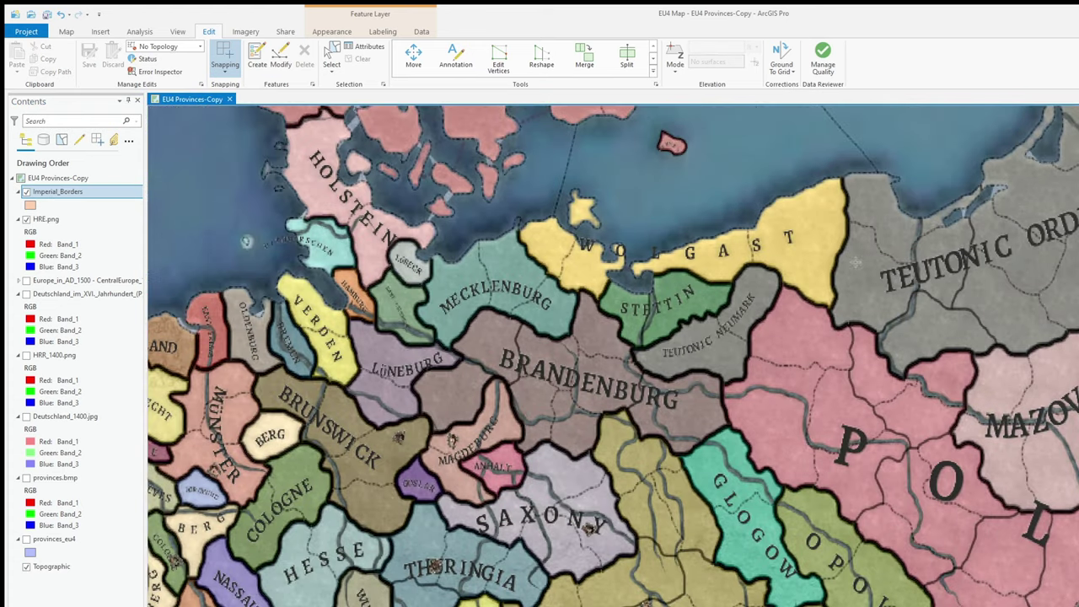
left_click_drag(856, 263, 834, 461)
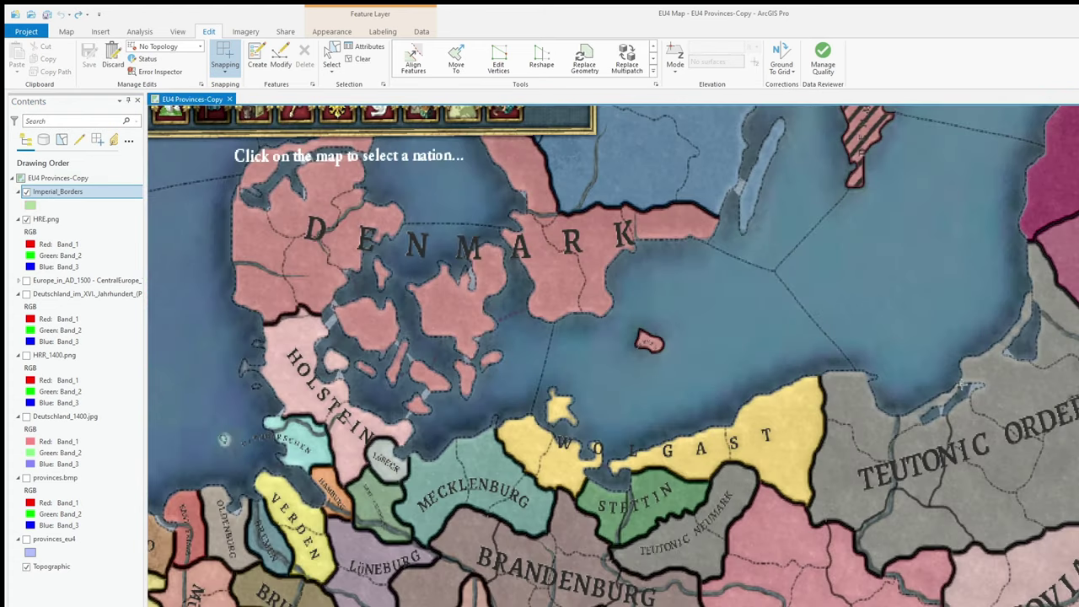
scroll(813, 388, "up", 3)
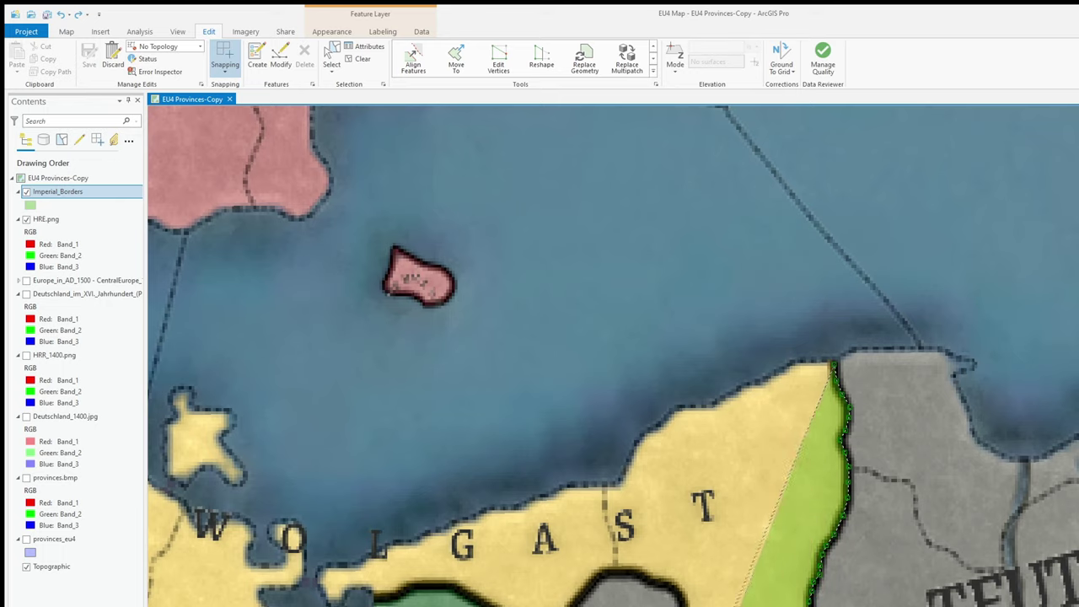
scroll(645, 577, "up", 2)
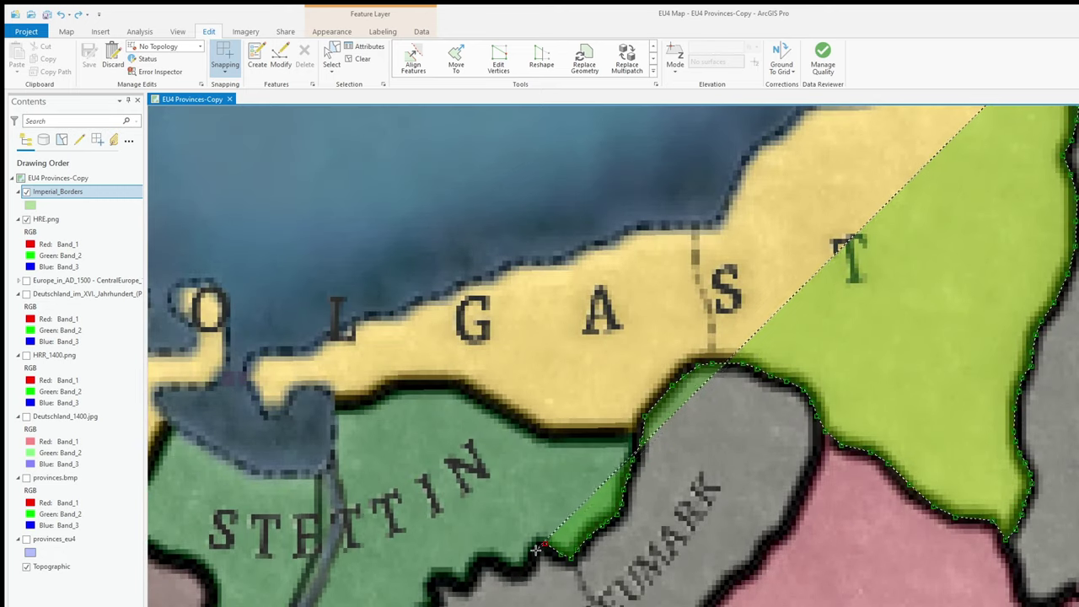
- Trace the border past Stettin along the edge of Teutonic Neumark
key("Left")
key("Down")
key("Down")
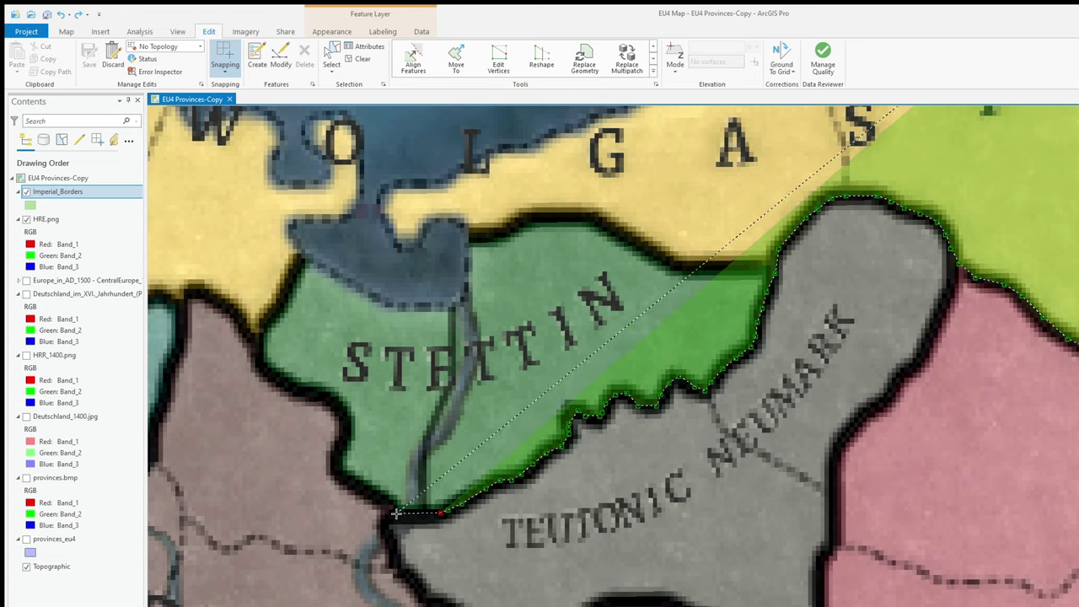
left_click_drag(396, 513, 549, 414)
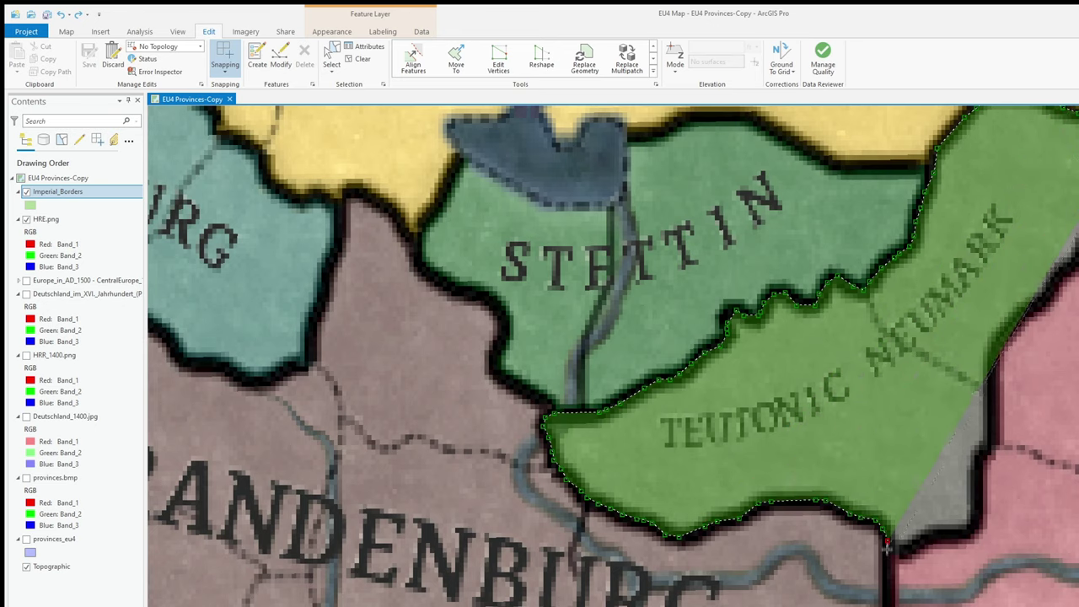
key("Down")
key("Right")
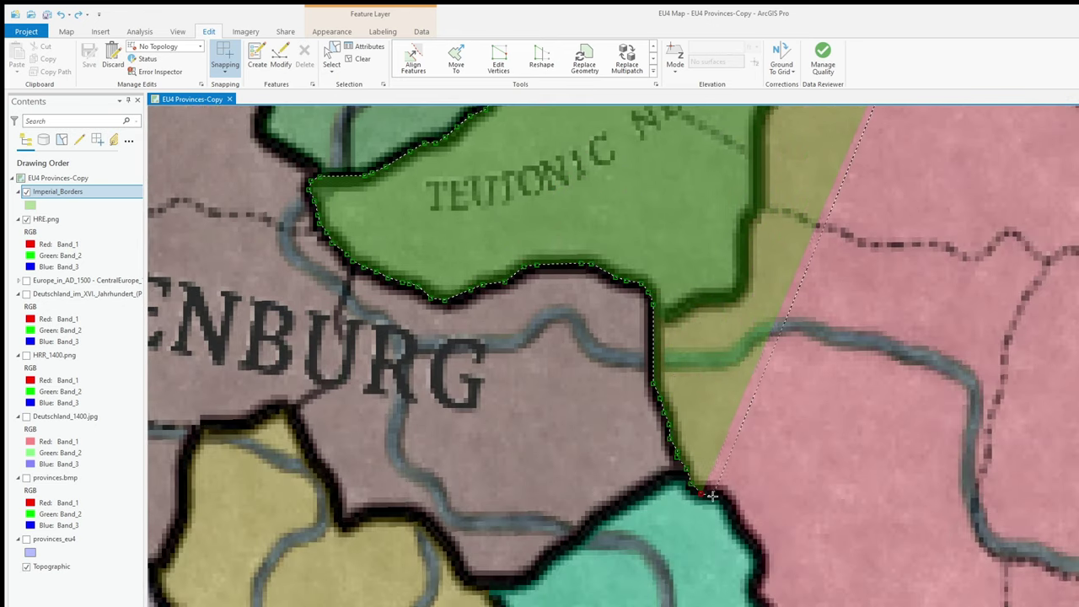
- Extend the trace past Brandenburg and Glogow, pinning it at Opole's southern corner
scroll(712, 495, "down", 1)
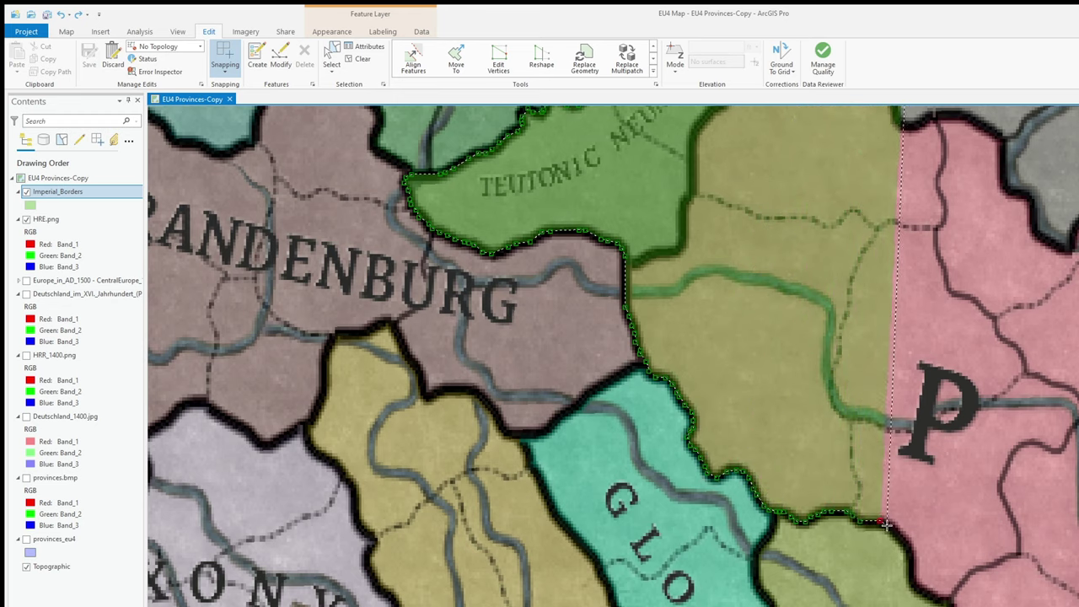
scroll(909, 548, "up", 1)
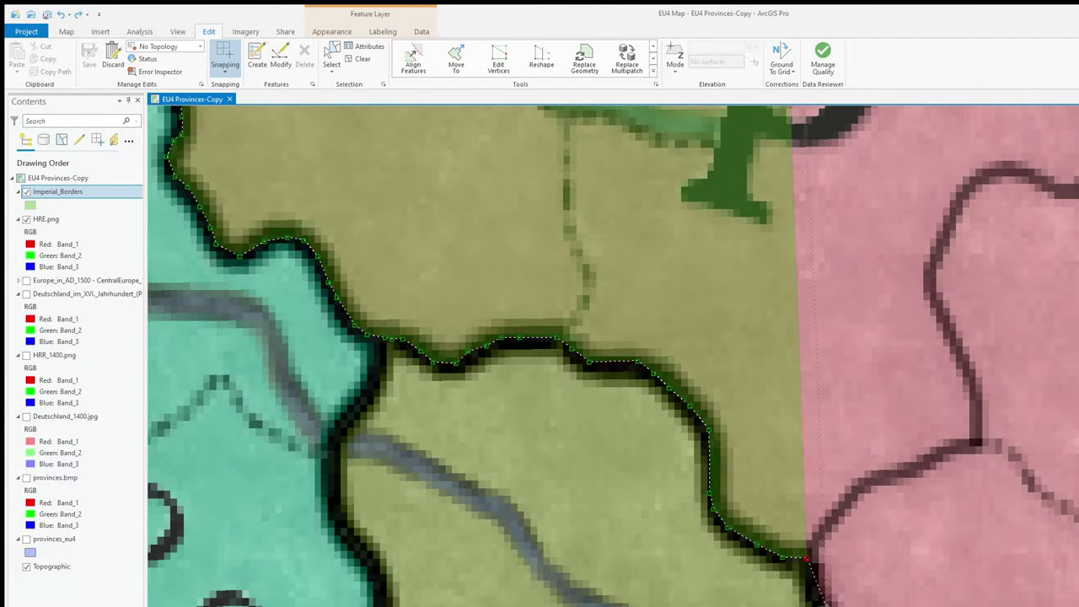
scroll(811, 597, "down", 1)
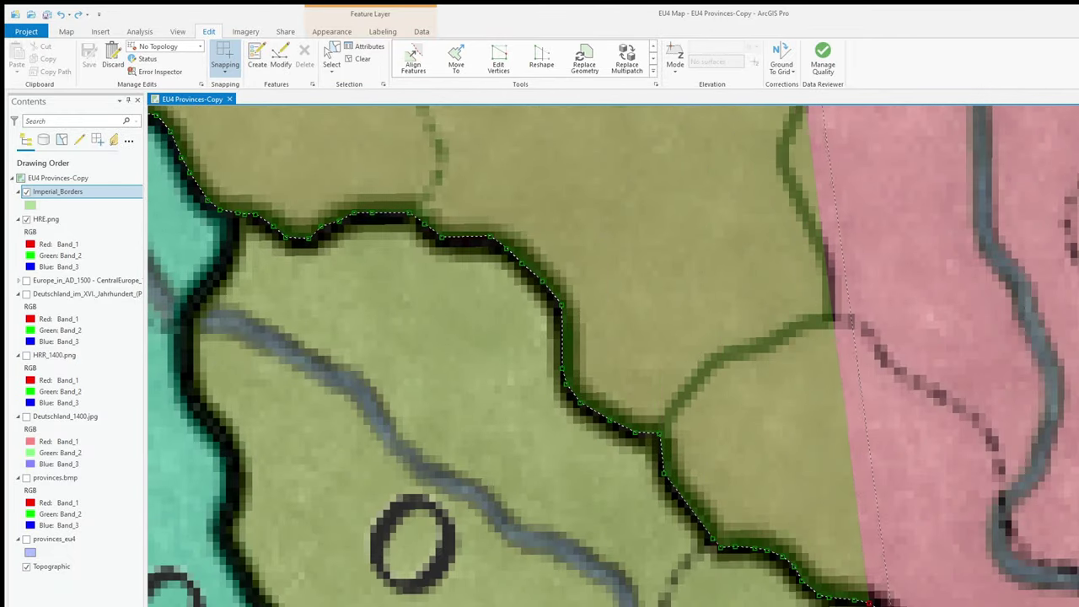
scroll(643, 460, "up", 1)
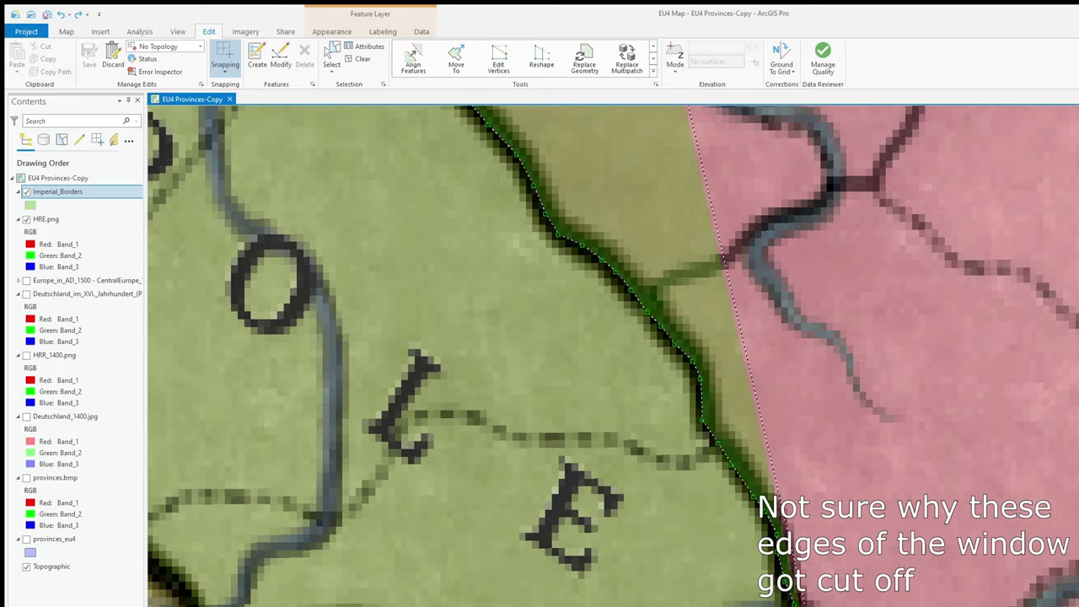
scroll(783, 451, "down", 2)
scroll(783, 450, "down", 1)
double_click(783, 450)
- Add a border vertex just south of Opole
scroll(696, 475, "down", 1)
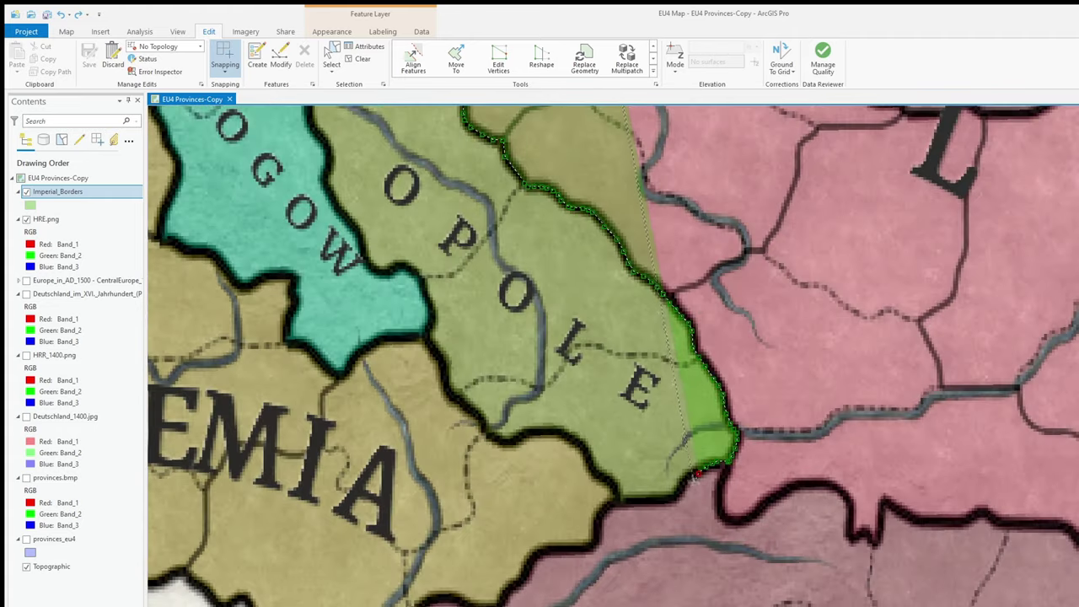
left_click(593, 545)
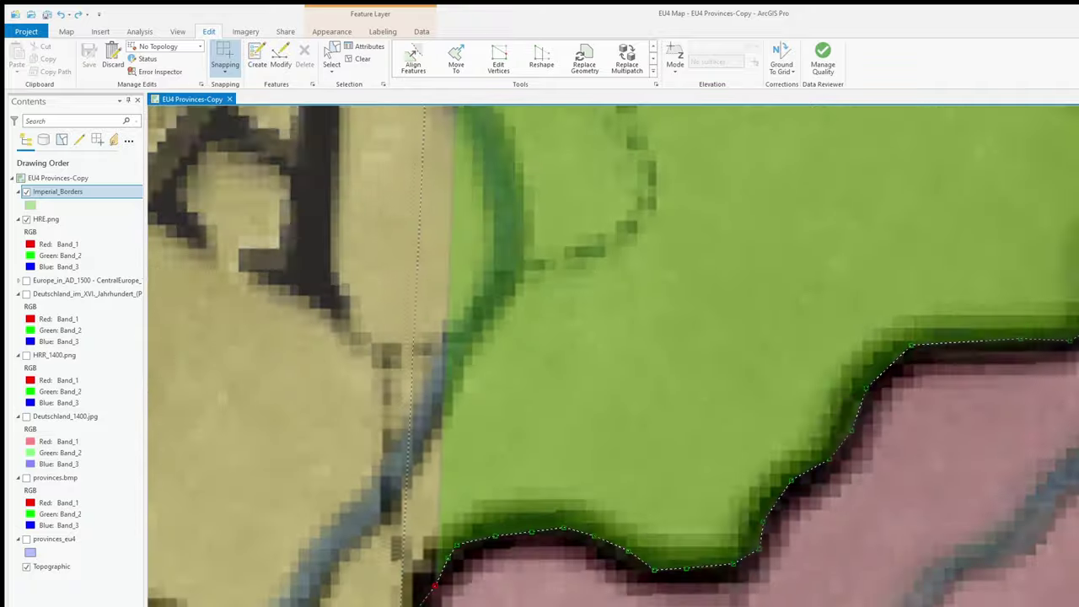
scroll(430, 363, "up", 3)
scroll(518, 586, "down", 2)
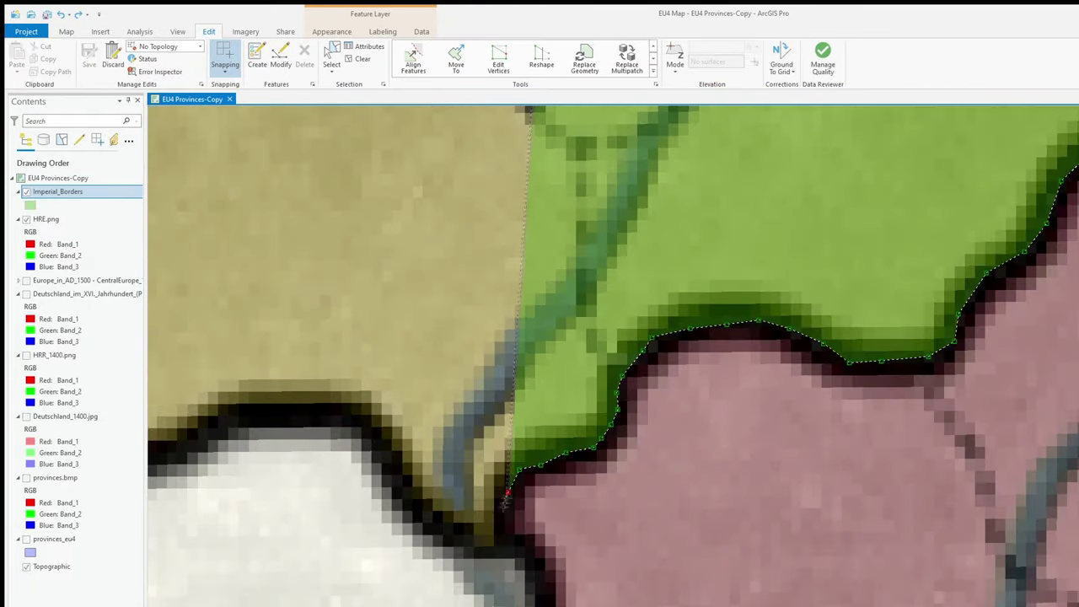
scroll(541, 582, "down", 2)
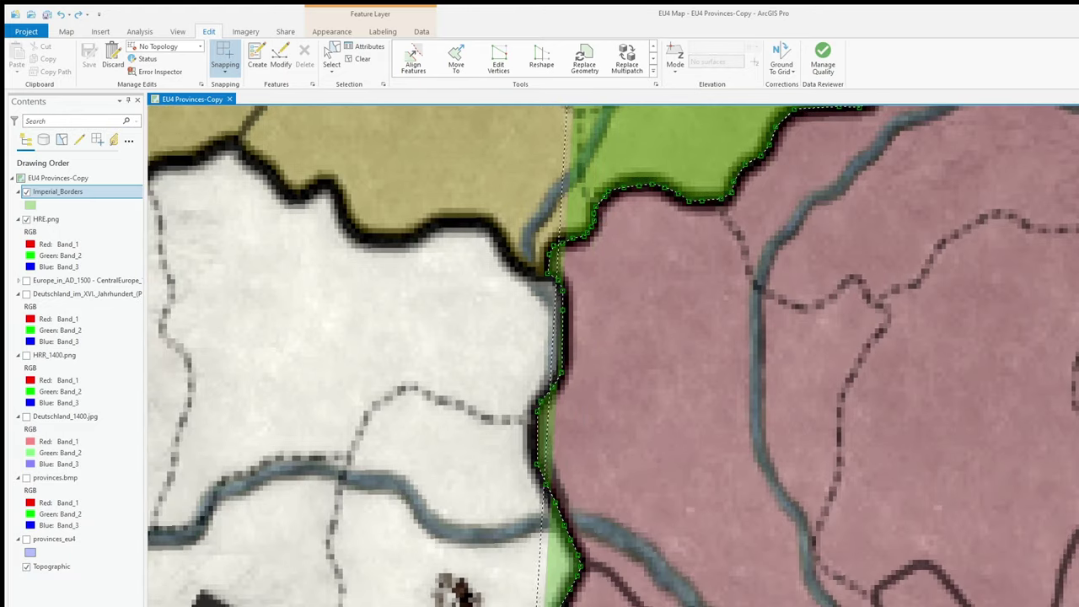
scroll(621, 508, "up", 2)
scroll(622, 508, "down", 2)
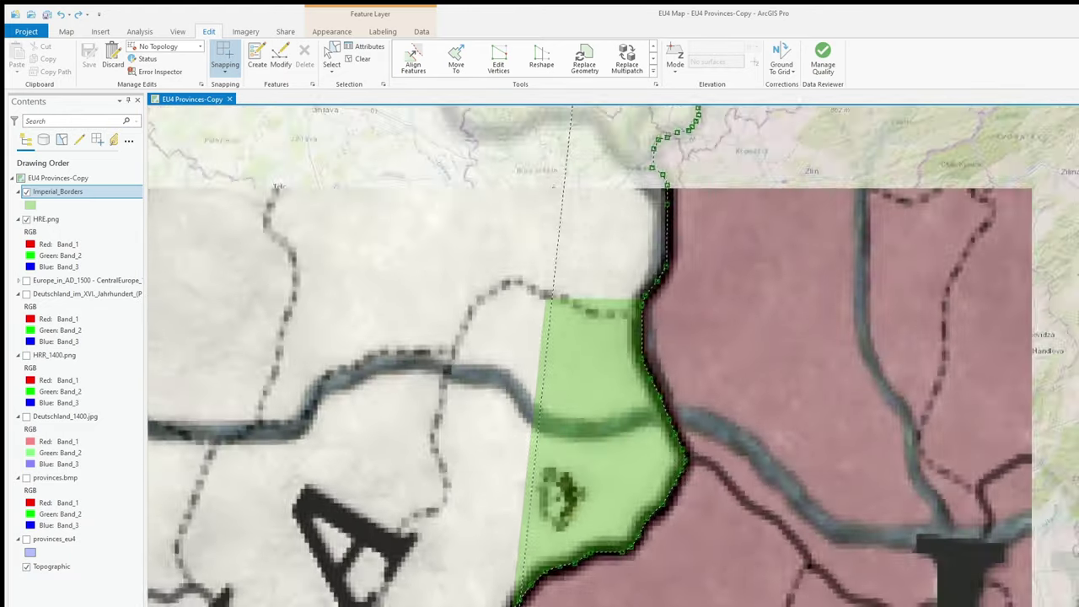
- Follow Austria's eastern border with Hungary south toward Cilli
scroll(503, 581, "up", 2)
scroll(498, 595, "up", 2)
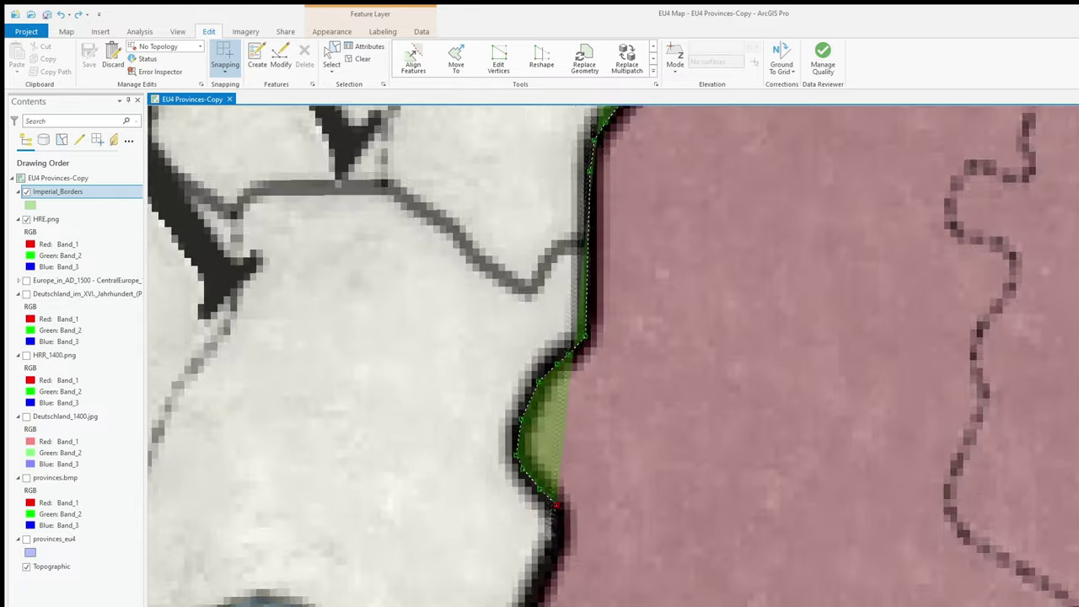
scroll(530, 600, "down", 3)
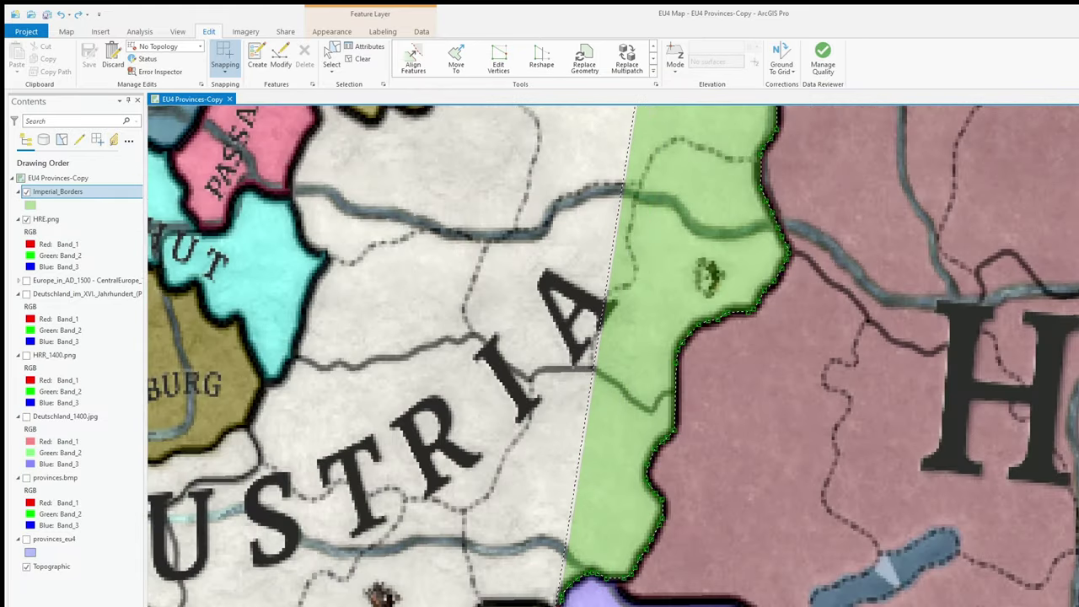
scroll(564, 597, "up", 3)
key("Down")
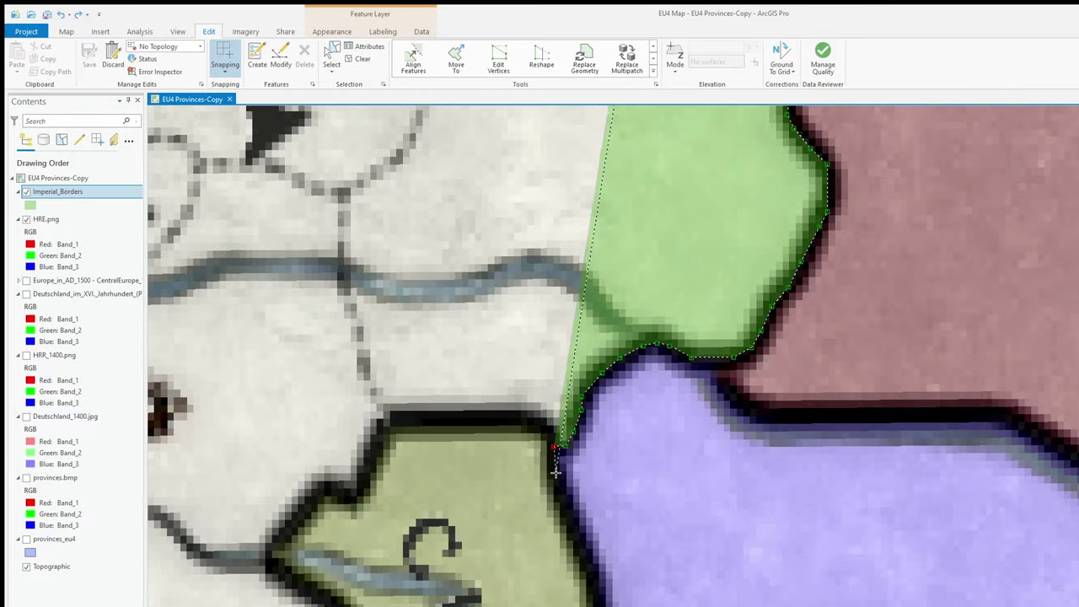
key("Down")
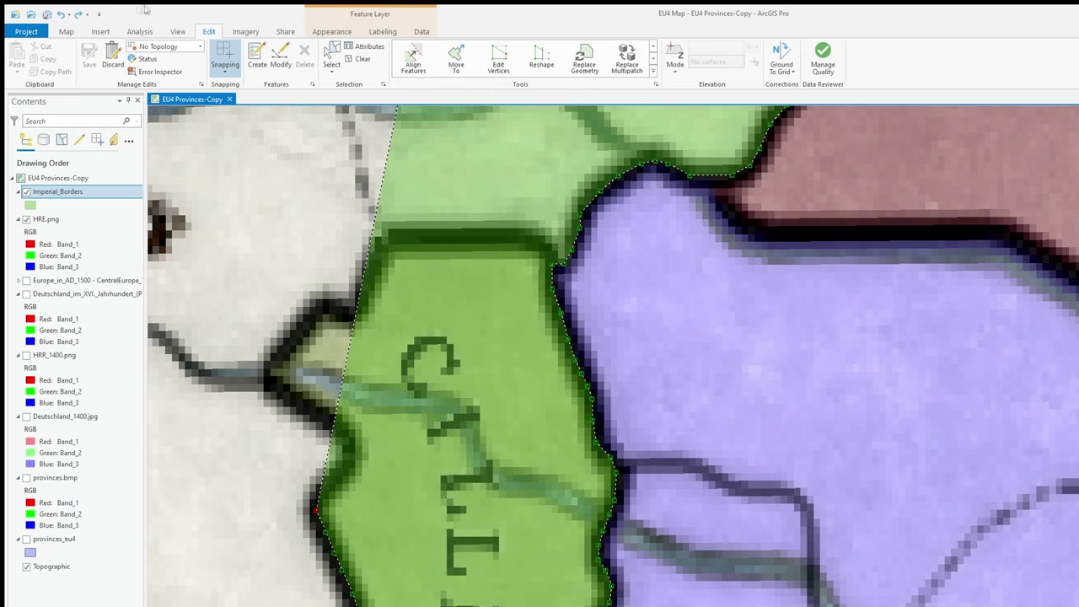
scroll(297, 519, "up", 2)
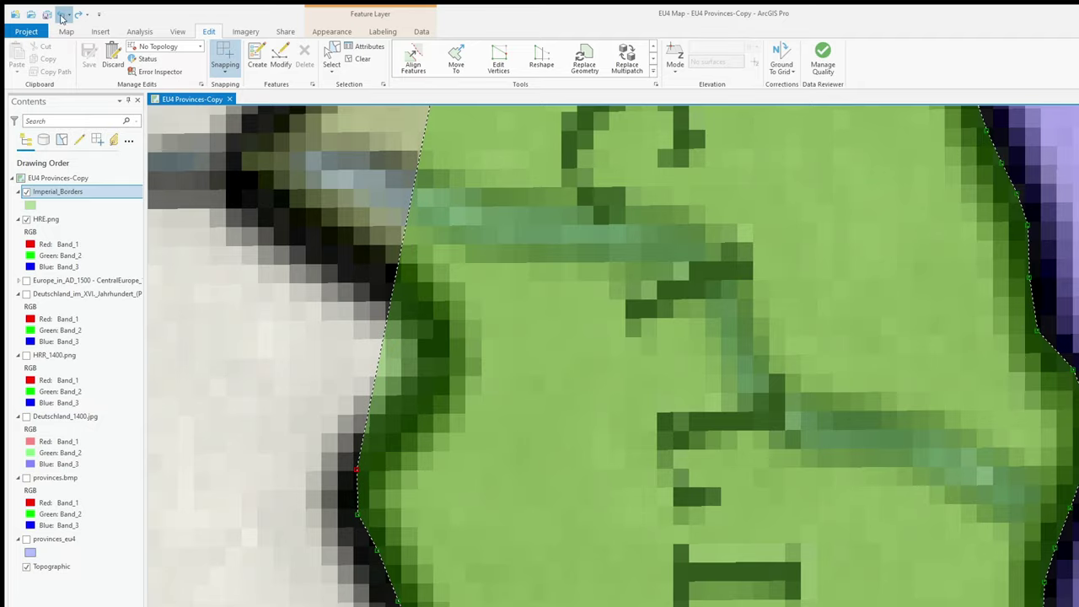
- Undo the misplaced vertices near Cilli and place a new vertex at Cilli's southern corner
left_click(62, 15)
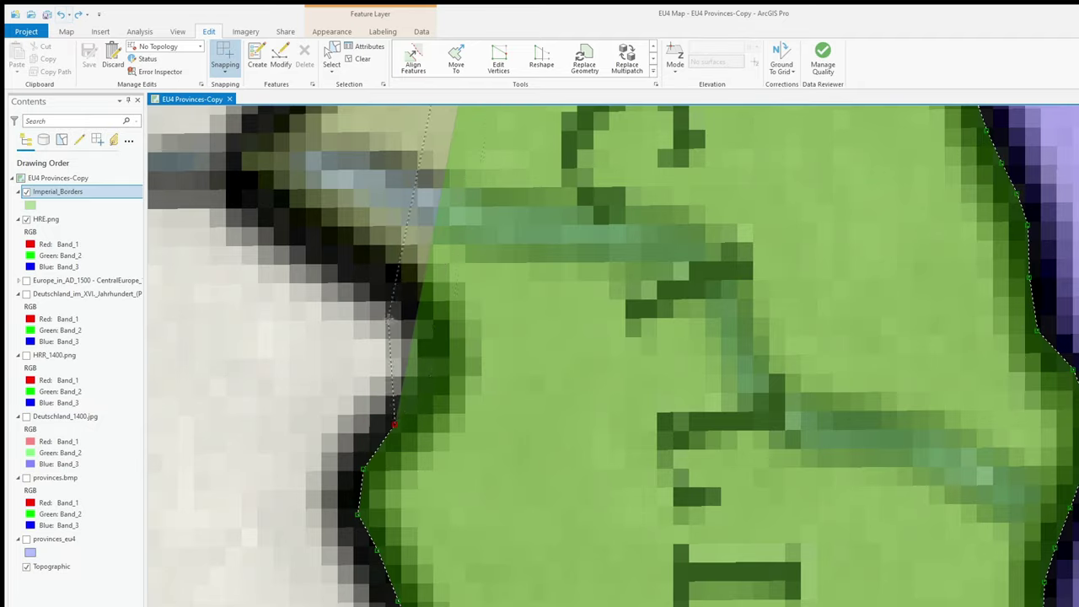
scroll(590, 245, "down", 3)
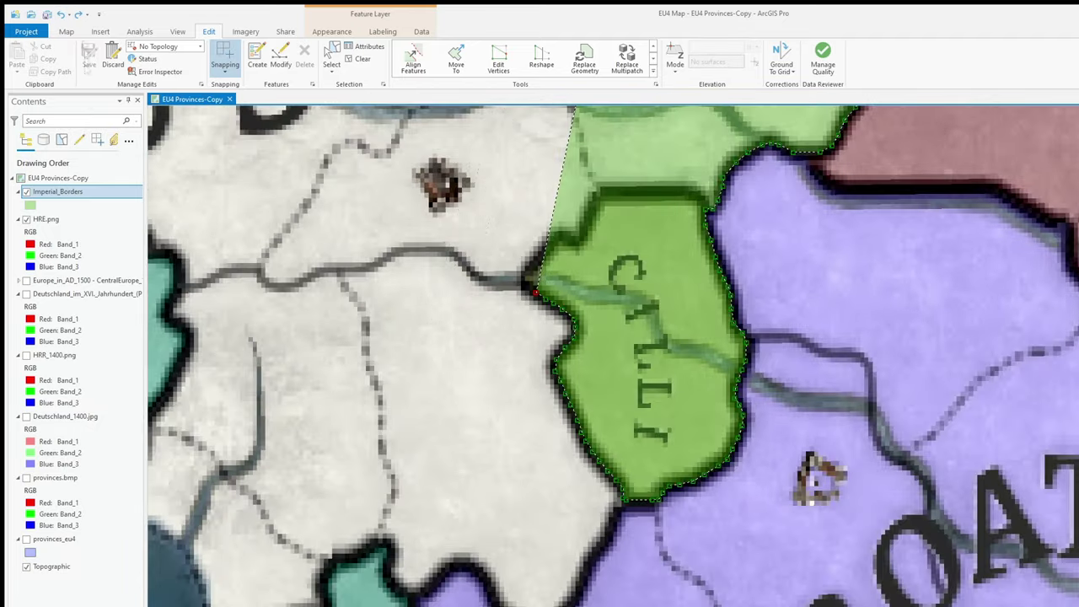
left_click(62, 15)
left_click(62, 15)
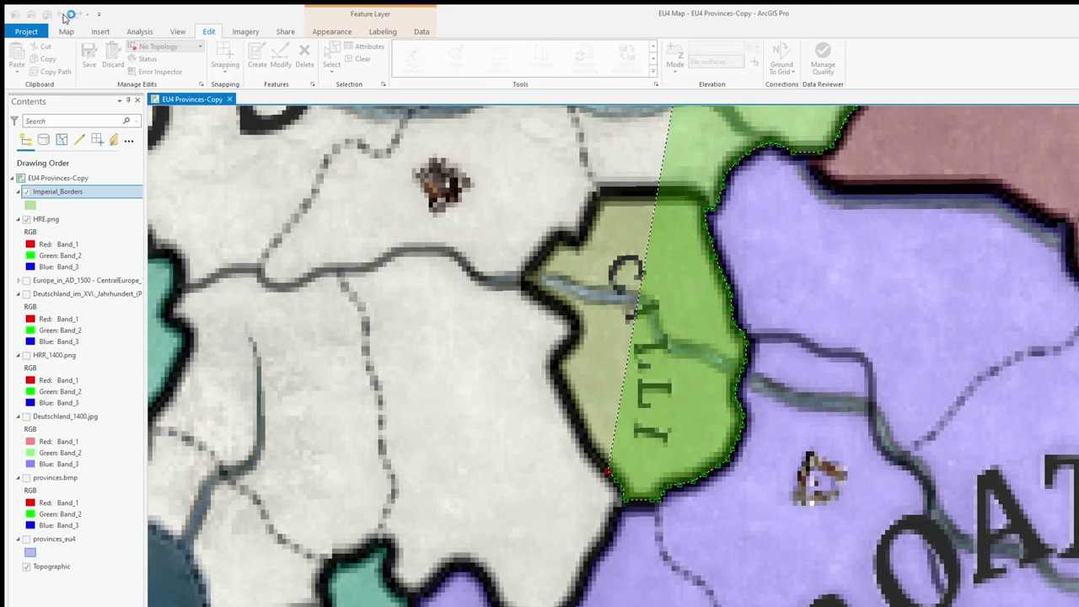
left_click(622, 504)
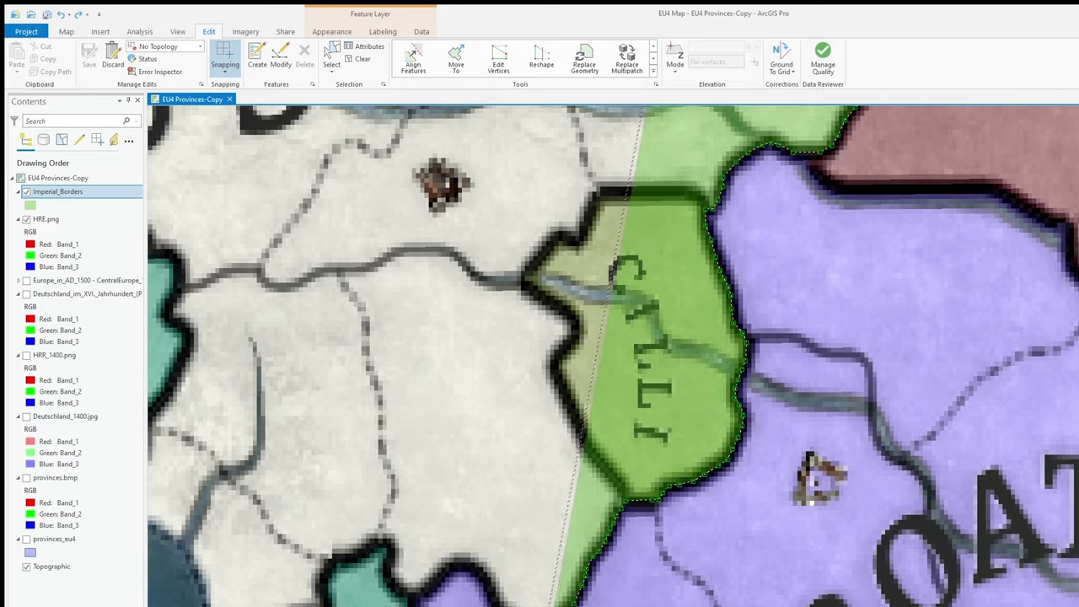
scroll(432, 584, "up", 4)
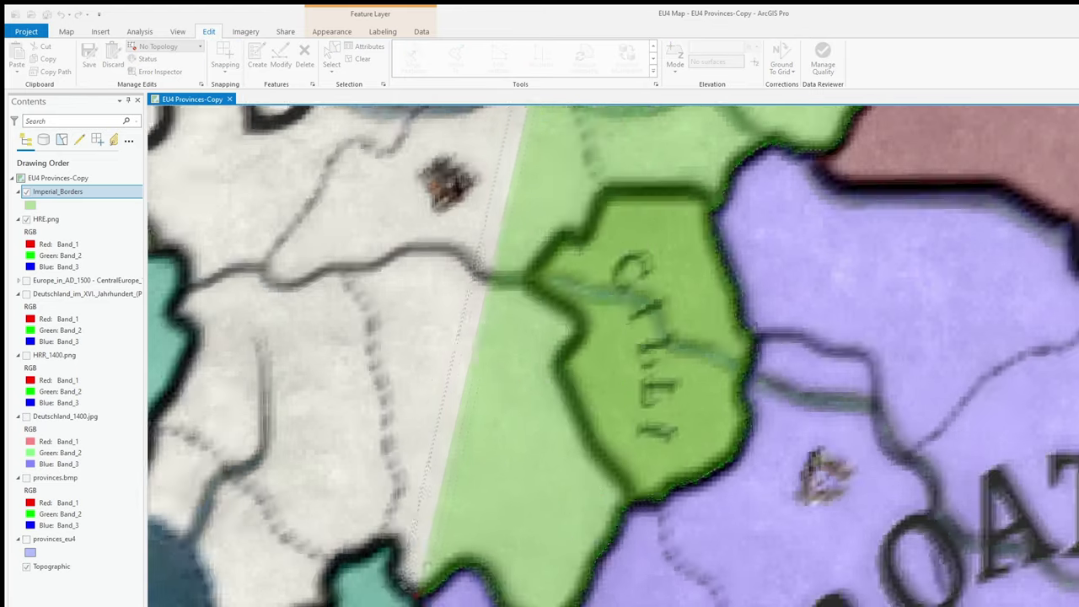
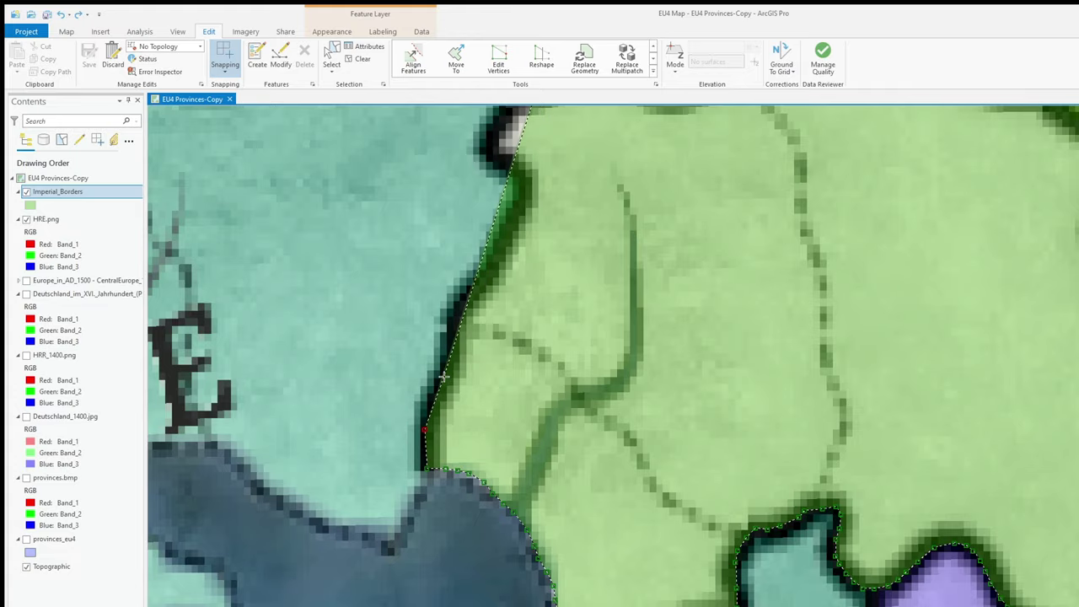
- Add an Imperial_Borders vertex on the border around Trent
scroll(428, 429, "up", 2)
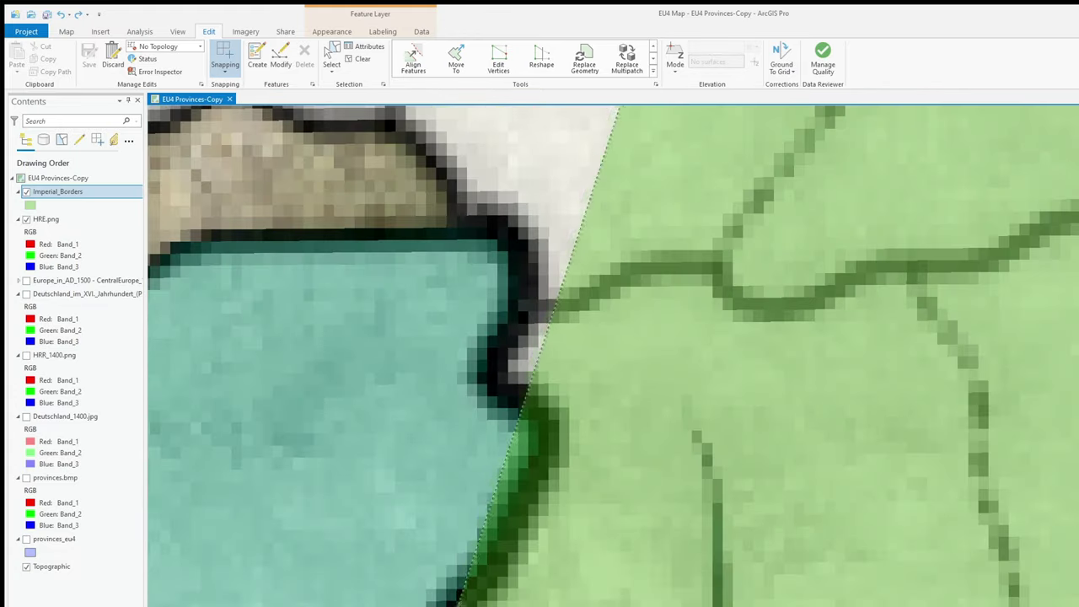
scroll(539, 379, "down", 2)
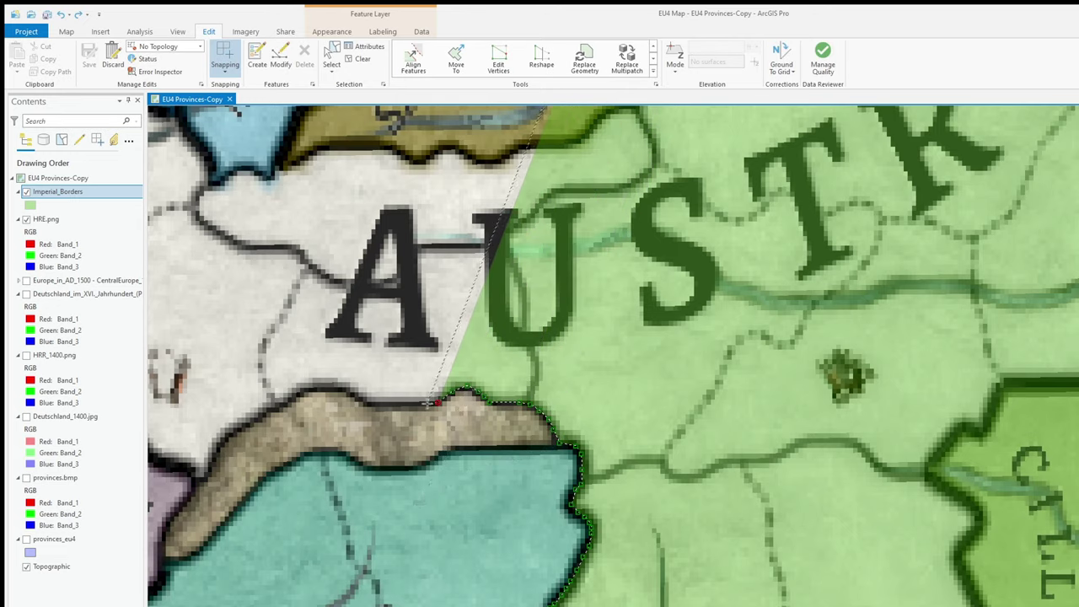
scroll(582, 438, "up", 3)
scroll(516, 450, "down", 2)
scroll(514, 445, "up", 2)
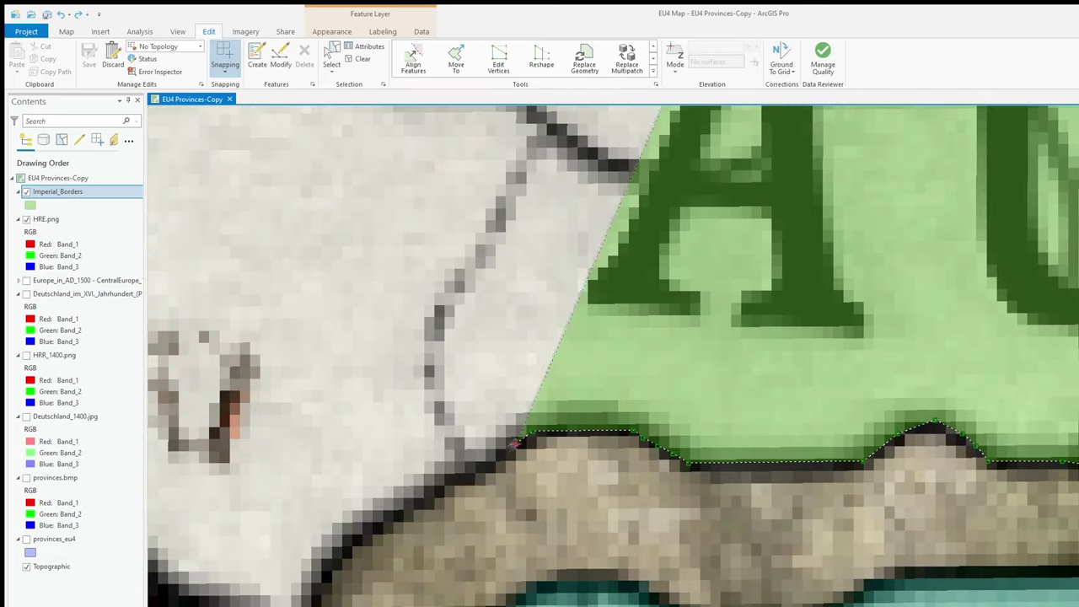
scroll(447, 480, "down", 1)
scroll(550, 504, "up", 1)
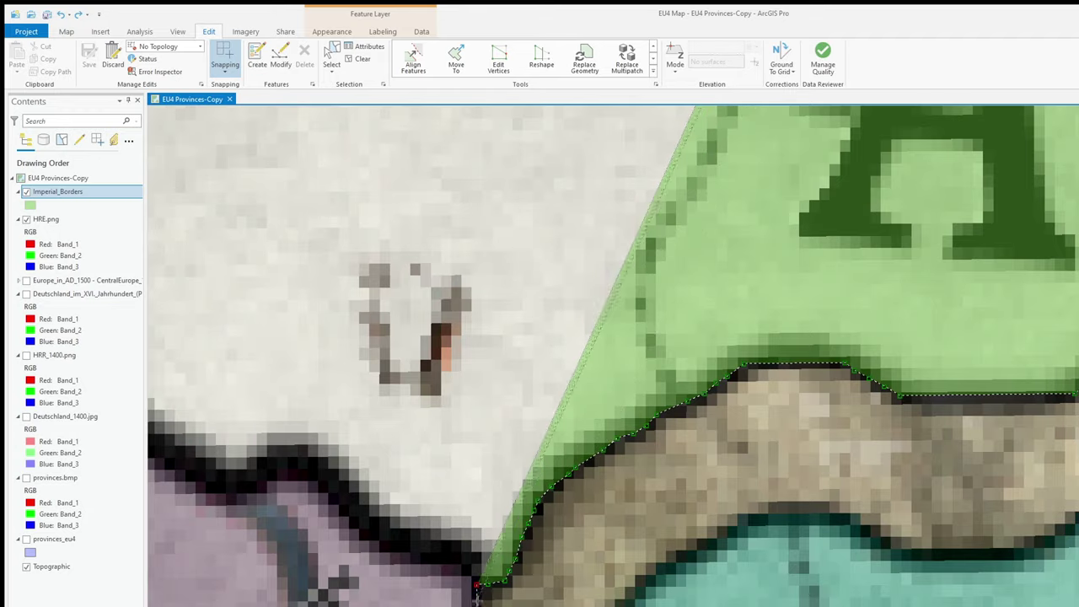
scroll(521, 533, "down", 3)
scroll(634, 477, "up", 2)
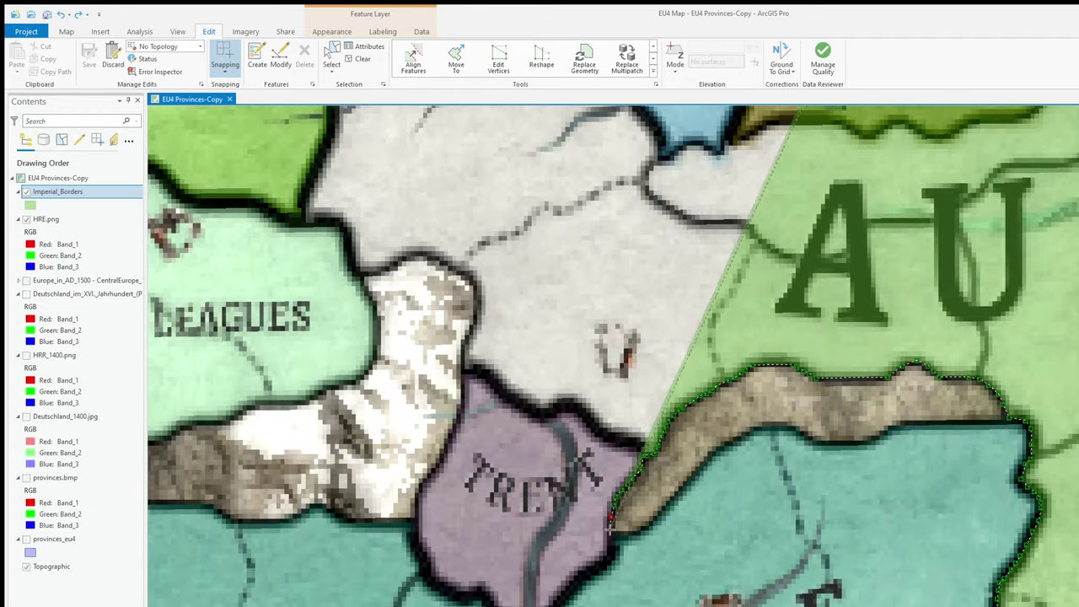
left_click(472, 599)
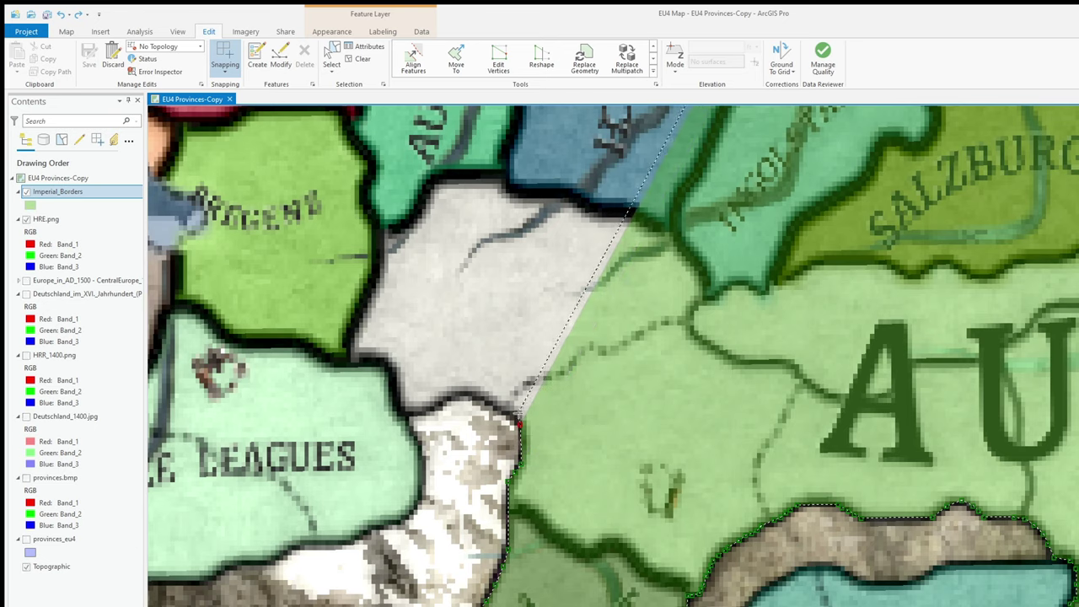
- Continue the outline west along the white region's border toward the Three Leagues
left_click(447, 394)
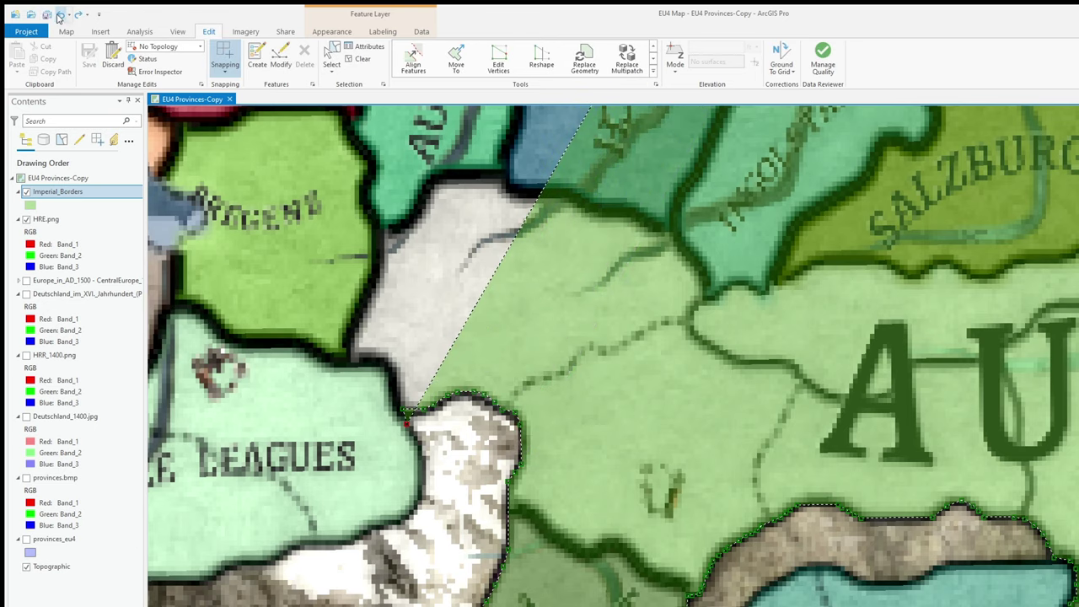
scroll(400, 455, "up", 2)
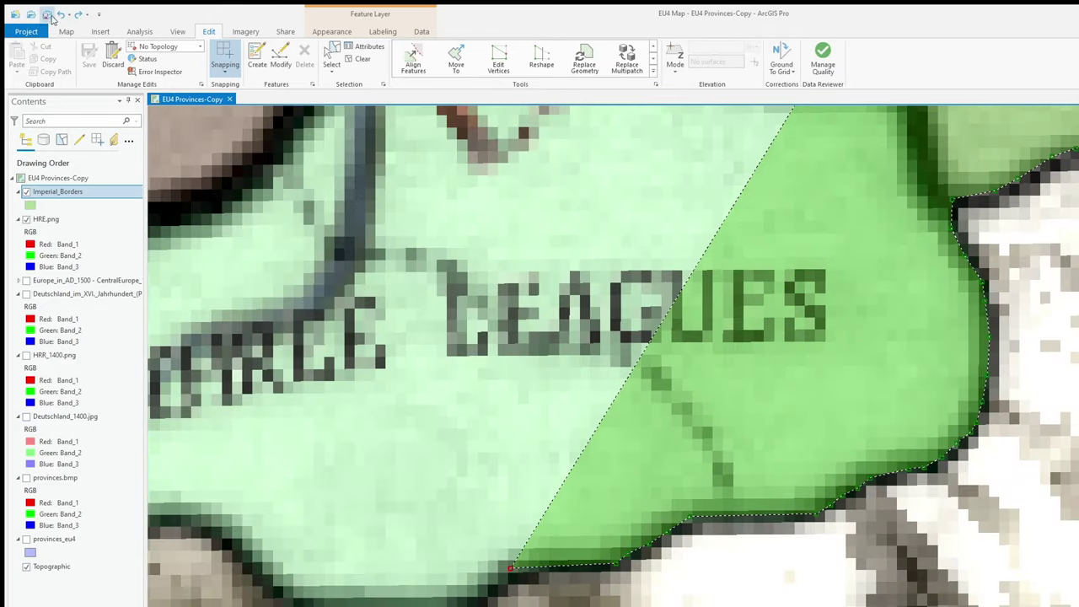
scroll(526, 572, "down", 3)
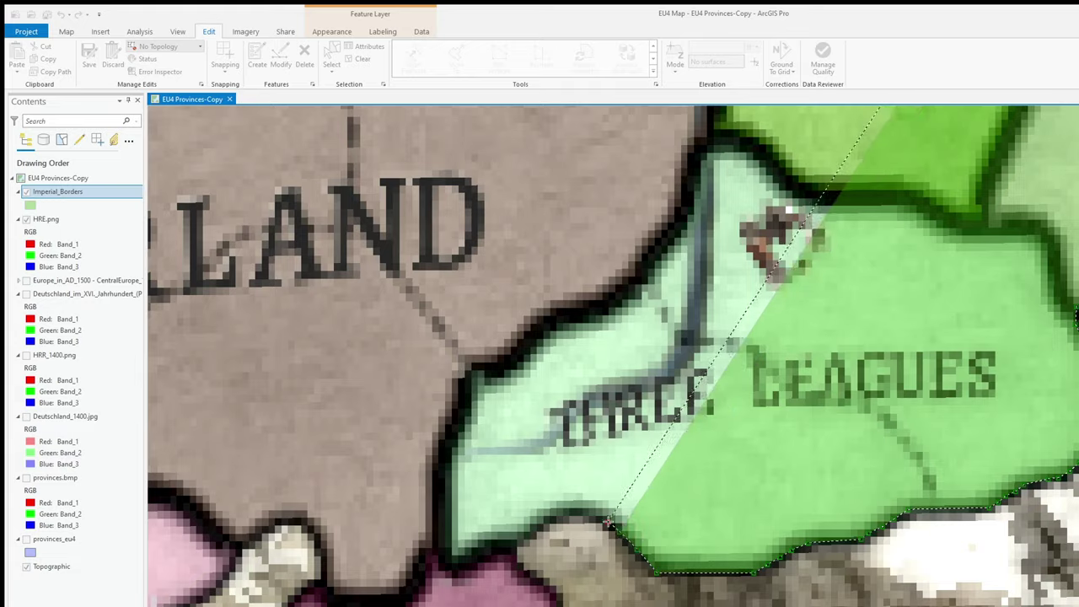
scroll(533, 525, "up", 1)
scroll(509, 543, "down", 4)
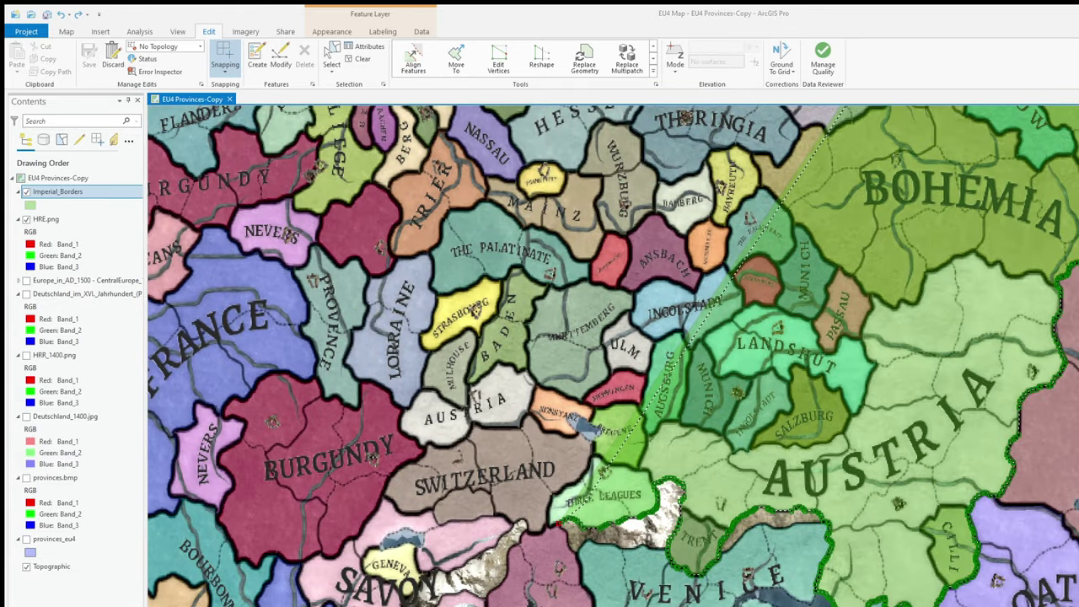
- Trace the pink Milan–Venice boundary and finish that sketch part at its bottom tip
scroll(558, 527, "up", 5)
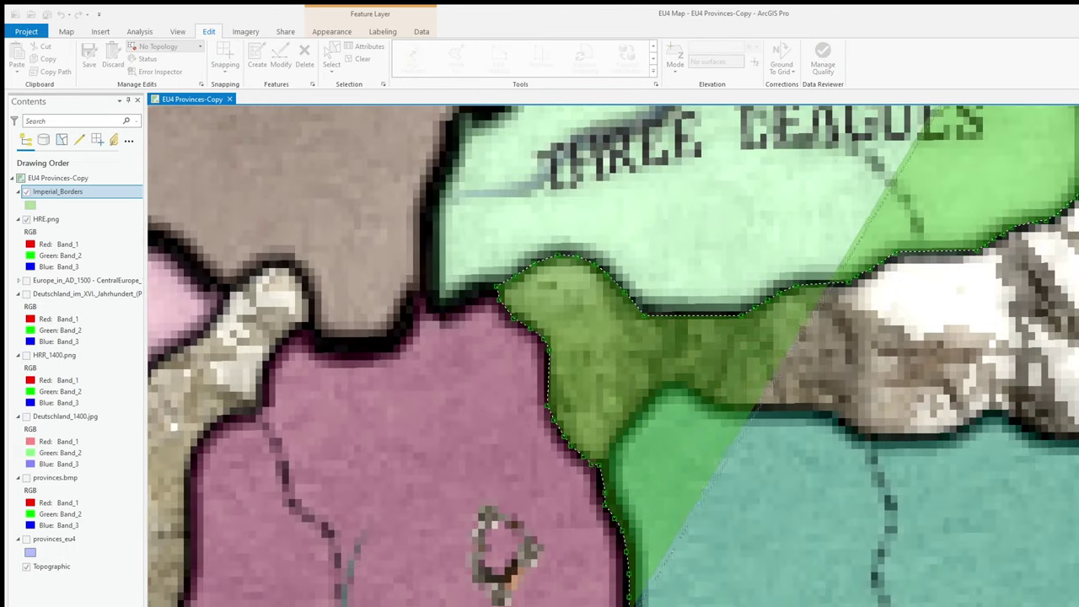
scroll(580, 469, "up", 2)
left_click(640, 533)
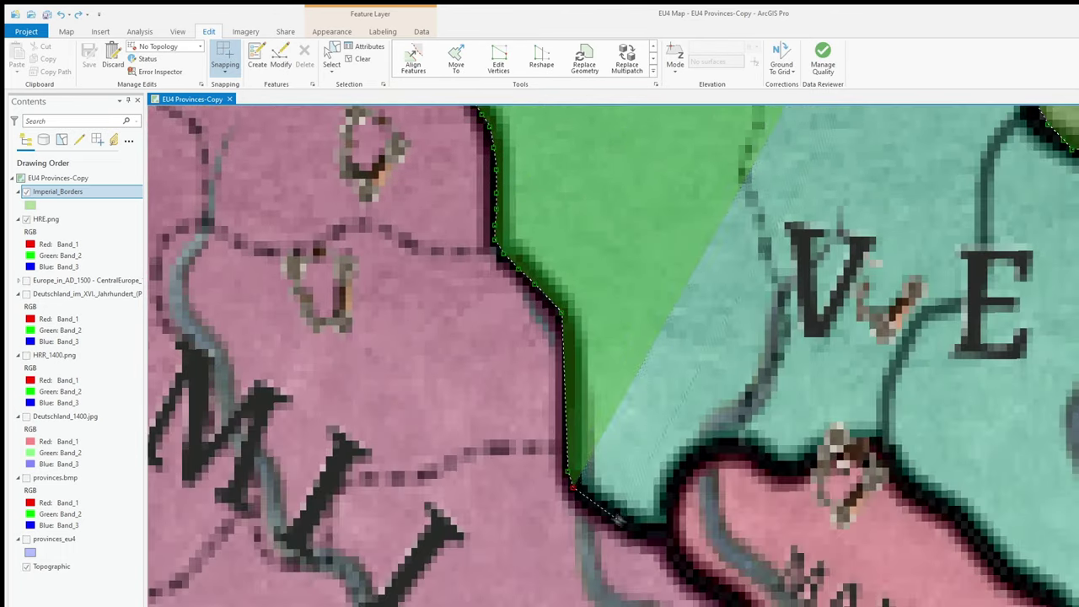
double_click(663, 531)
- Add vertices along Venice's border south past Mantua toward Florence and Siena
scroll(662, 532, "down", 2)
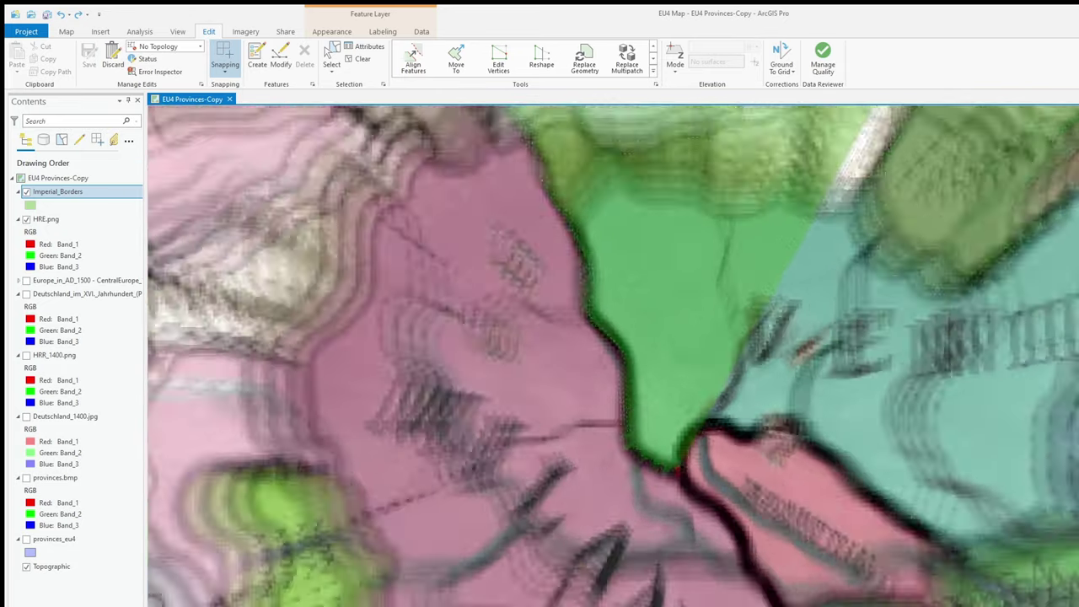
left_click(864, 466)
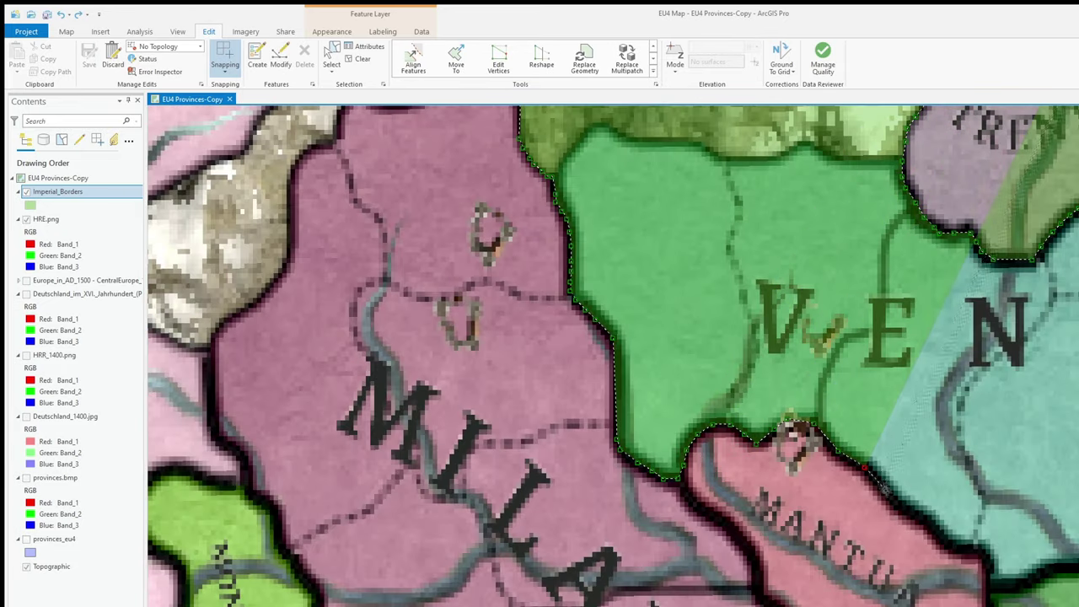
left_click(959, 547)
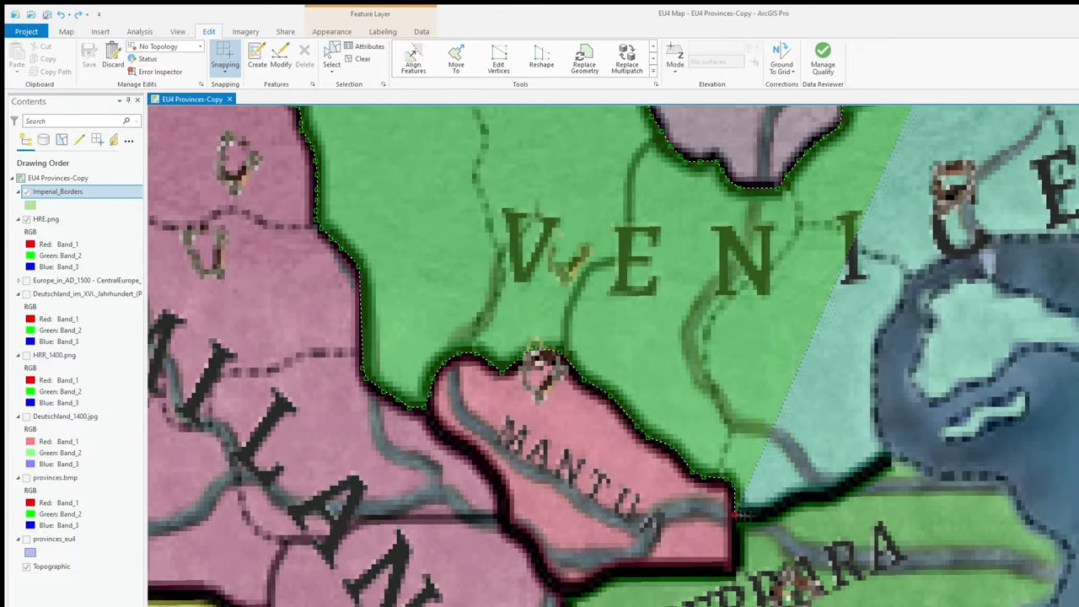
left_click(915, 466)
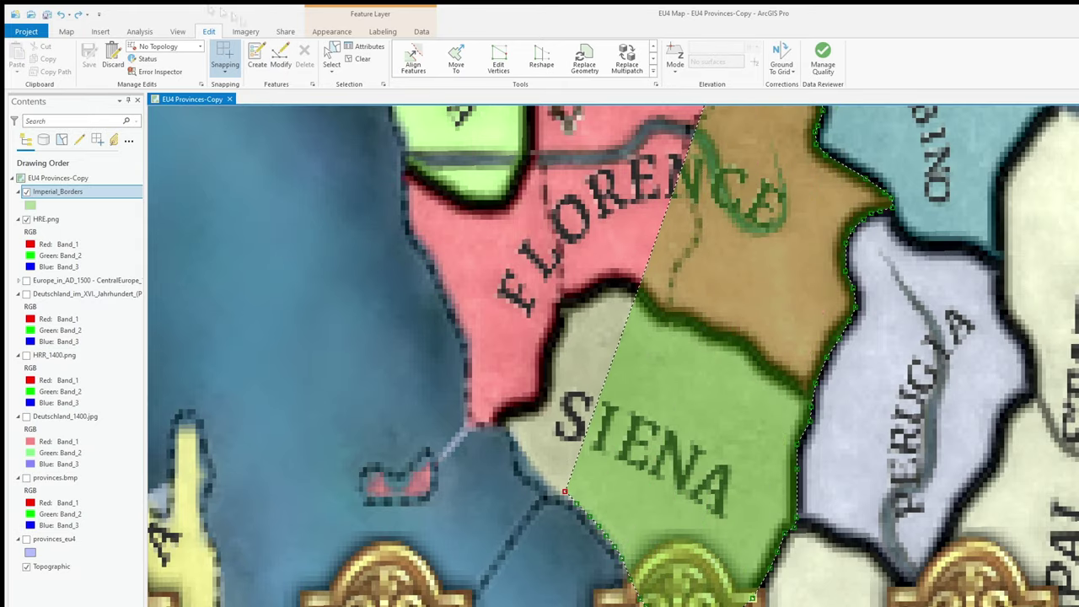
- Add the next outline vertex on Savoy's western border past the Genoa coast and Saluzzo
scroll(590, 438, "down", 5)
scroll(722, 453, "up", 4)
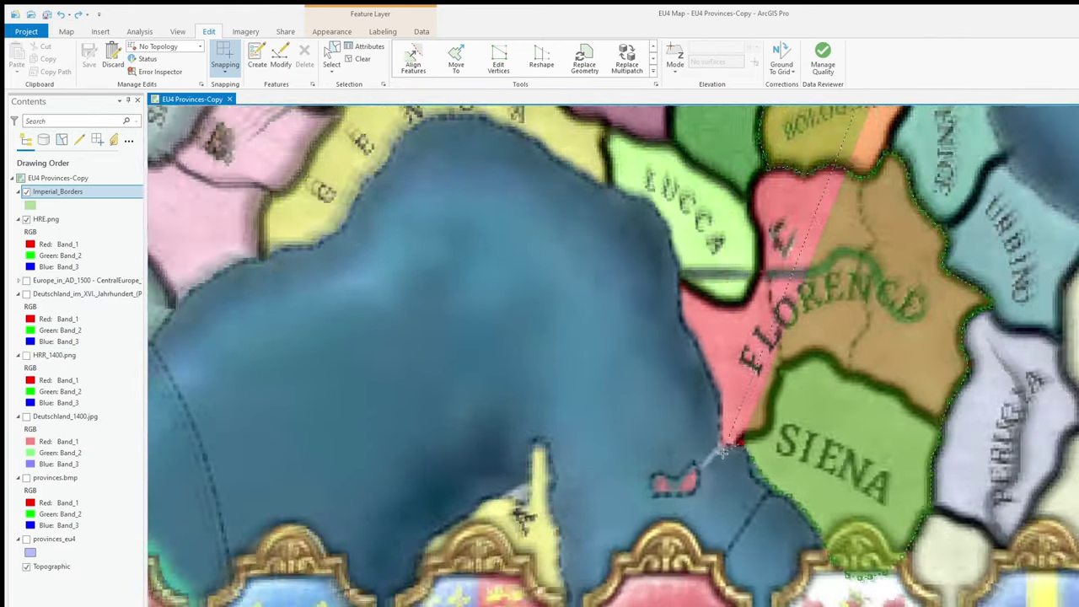
scroll(723, 452, "up", 2)
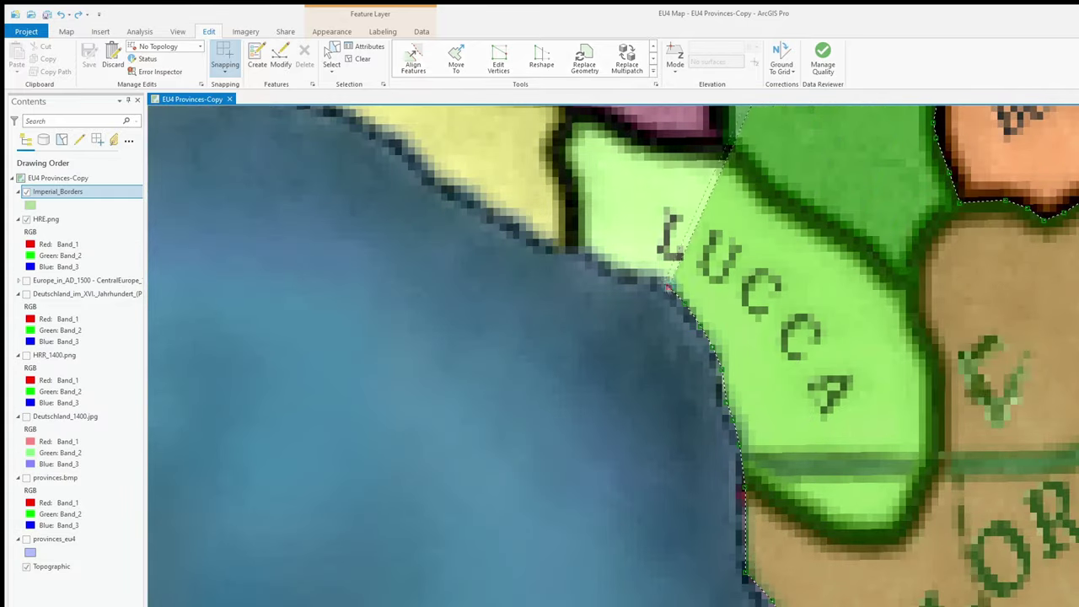
scroll(927, 472, "down", 3)
scroll(891, 455, "up", 3)
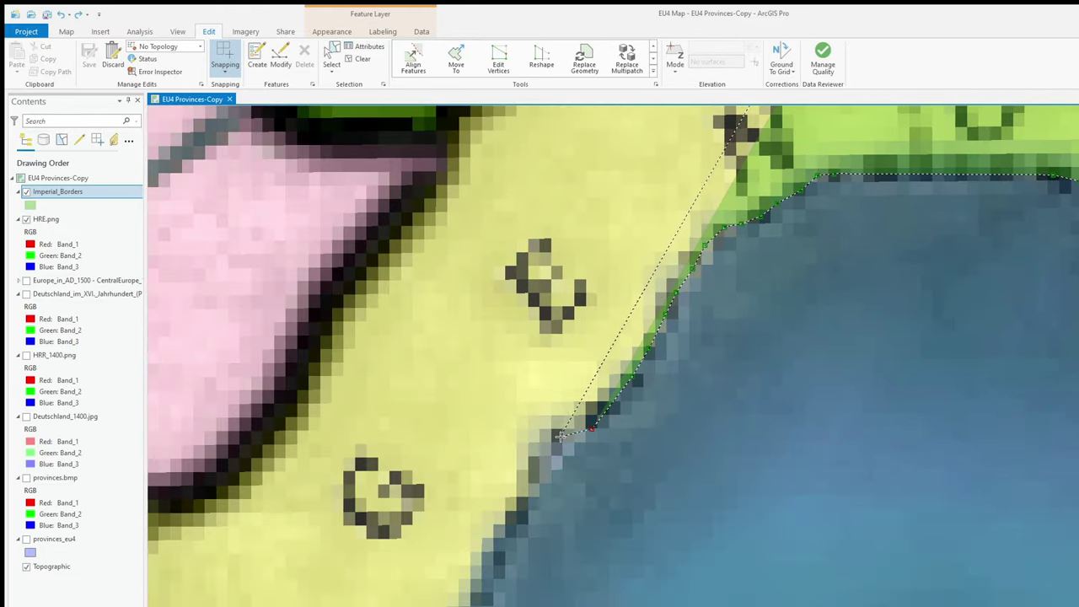
scroll(485, 594, "down", 2)
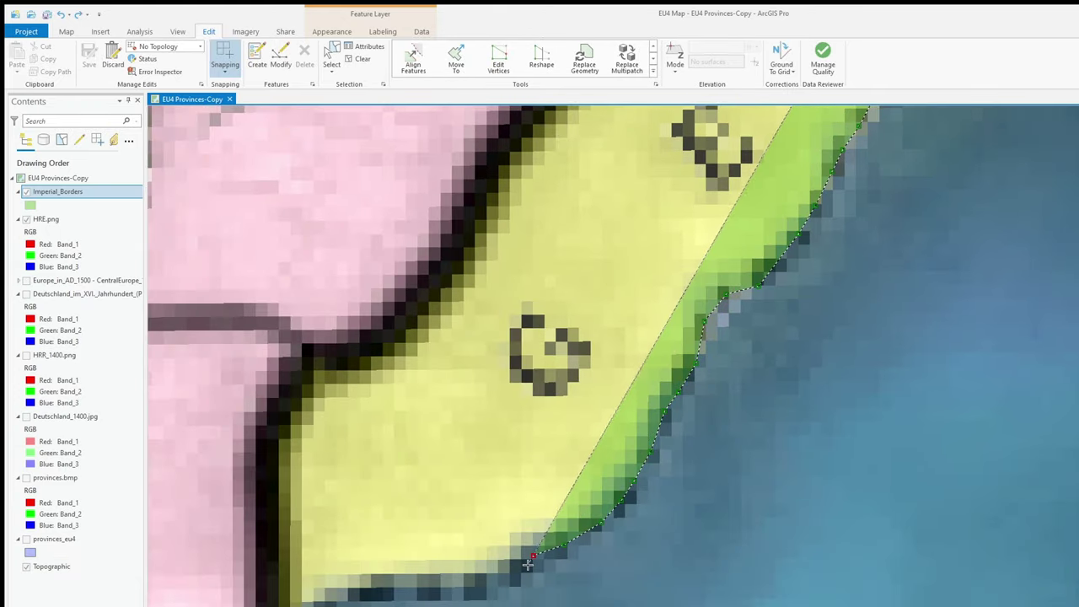
scroll(713, 455, "up", 2)
scroll(712, 453, "down", 2)
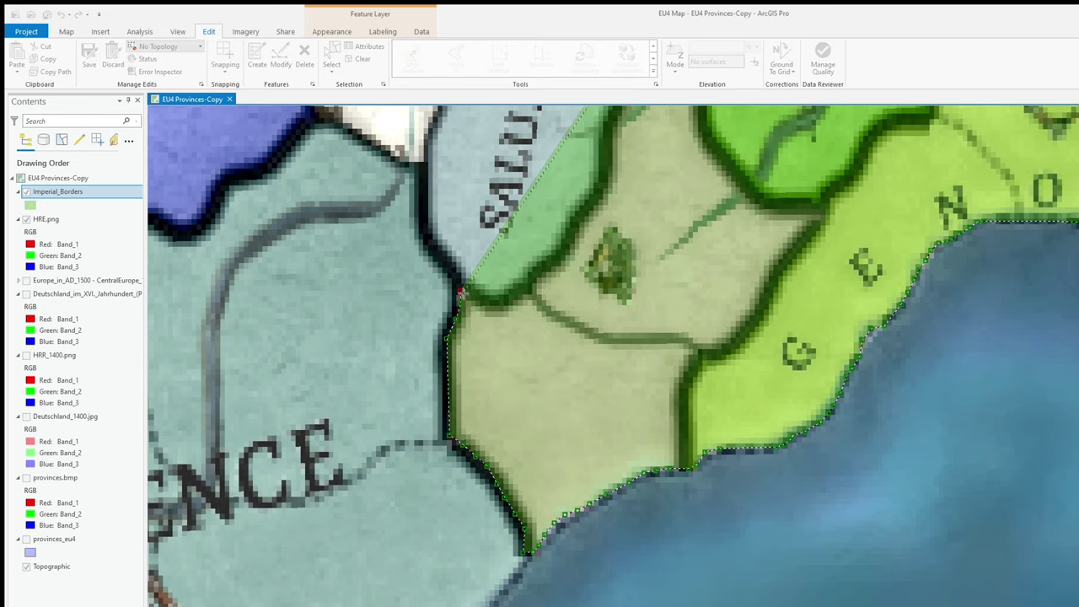
key("Left")
key("Up")
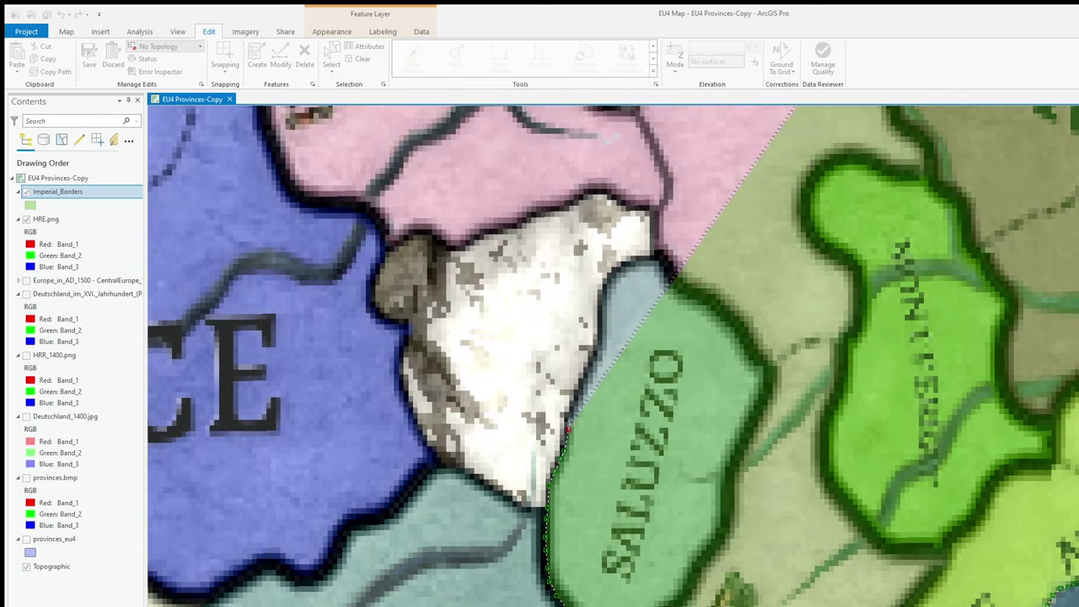
left_click(576, 400)
scroll(595, 348, "up", 3)
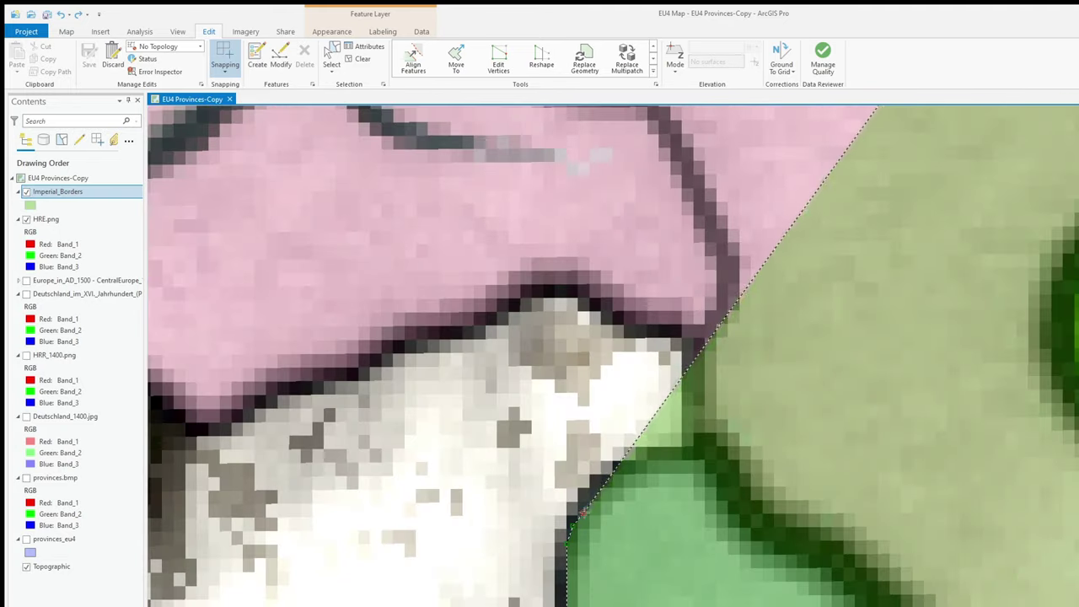
scroll(695, 454, "down", 3)
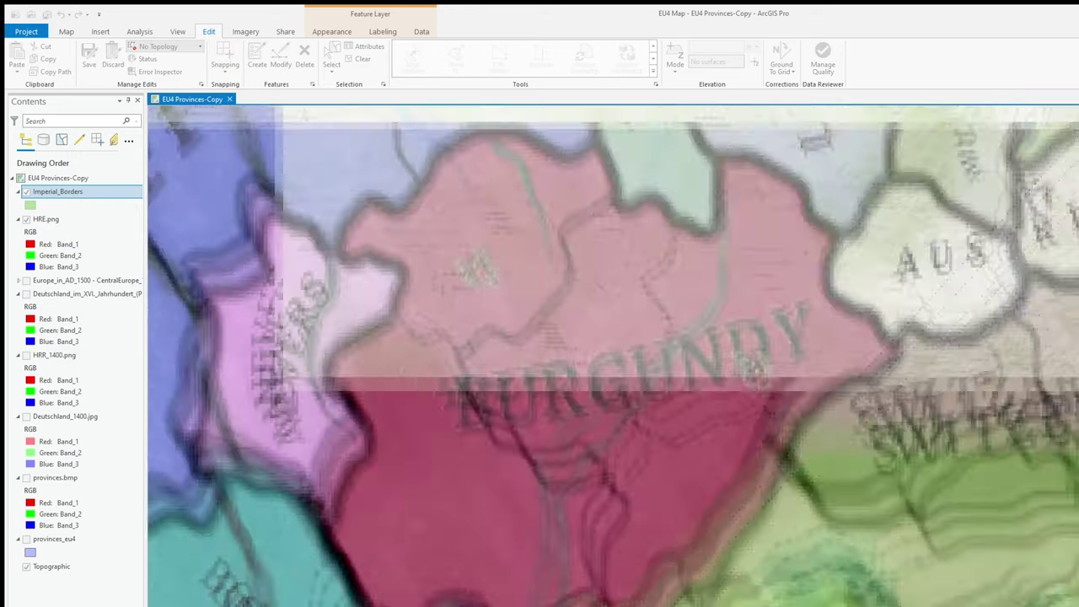
- Trace the outline along Burgundy's eastern border with a vertex and a streaming drag
left_click_drag(428, 297, 677, 564)
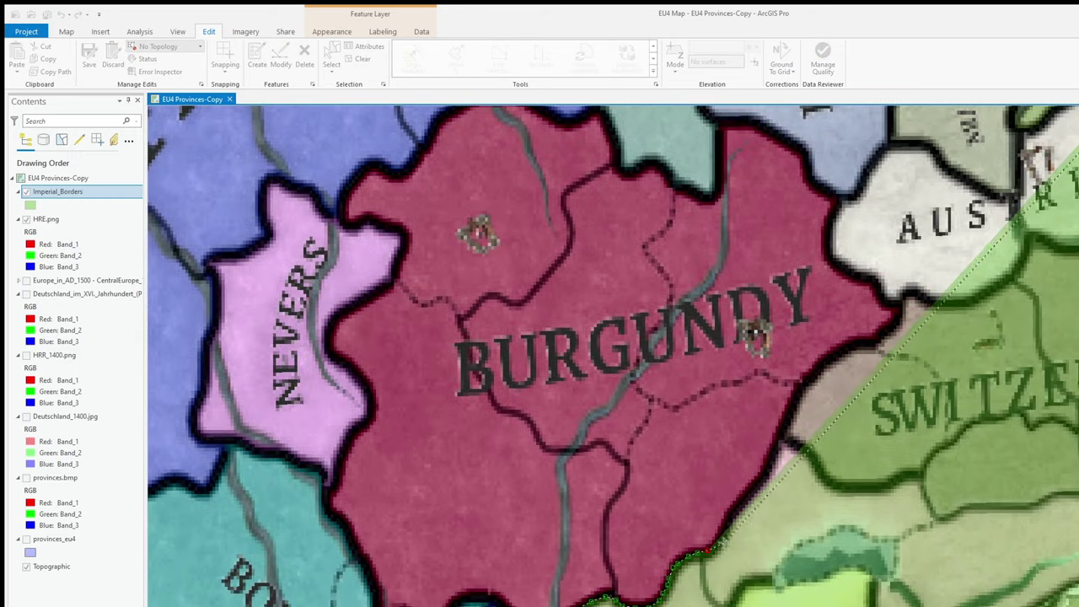
scroll(548, 335, "up", 2)
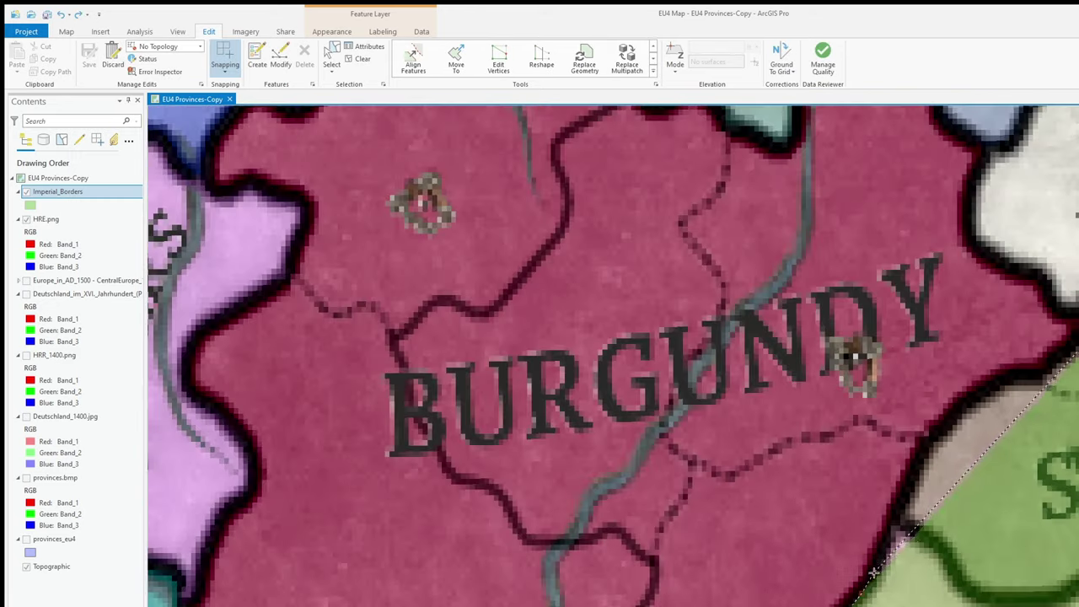
left_click_drag(902, 479, 655, 479)
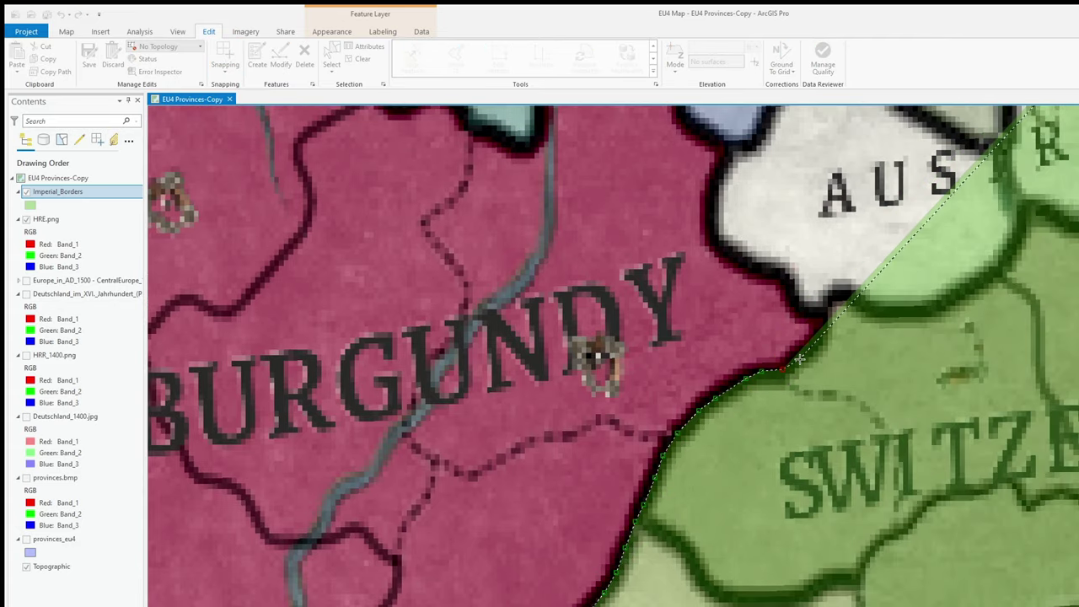
left_click(818, 317)
scroll(791, 542, "up", 1)
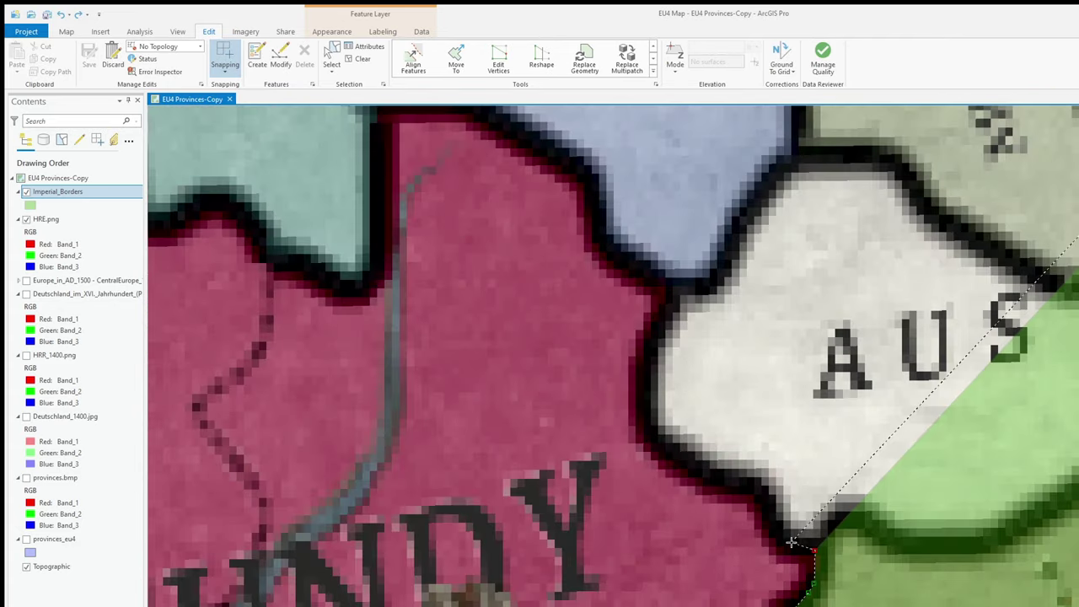
left_click_drag(797, 548, 672, 310)
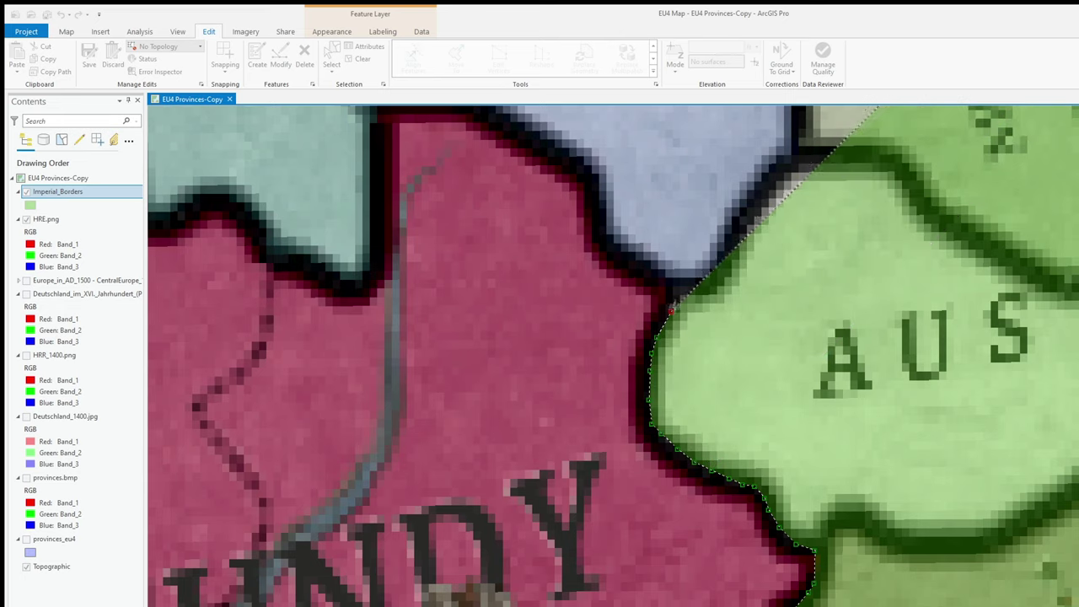
- Pan north and zoom to bring Lorraine, Strasbourg and the Palatinate into view
key("Up")
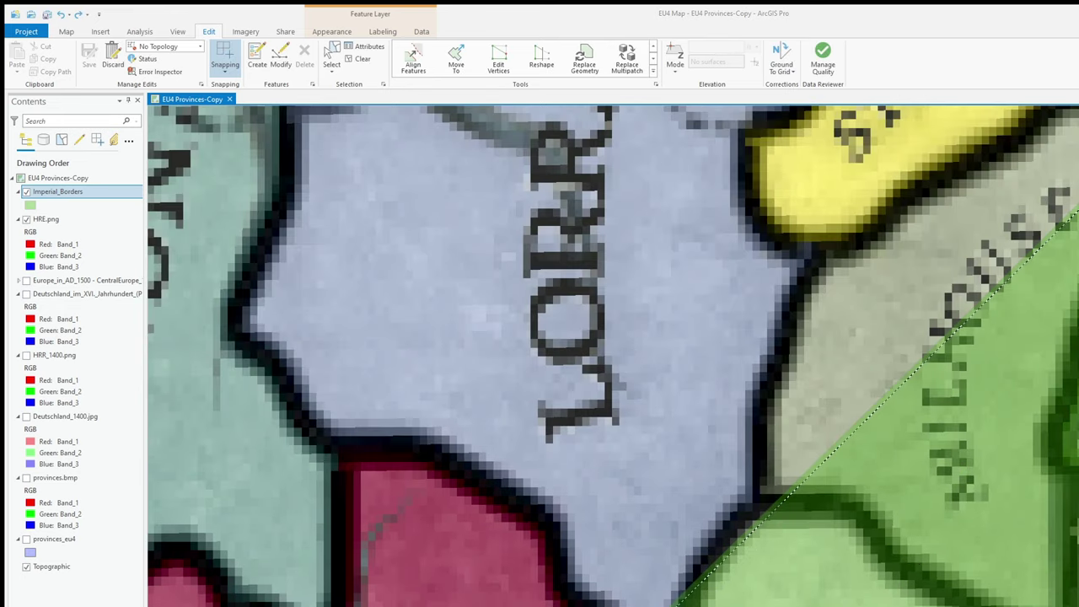
scroll(565, 422, "down", 5)
scroll(565, 421, "up", 2)
scroll(565, 421, "up", 1)
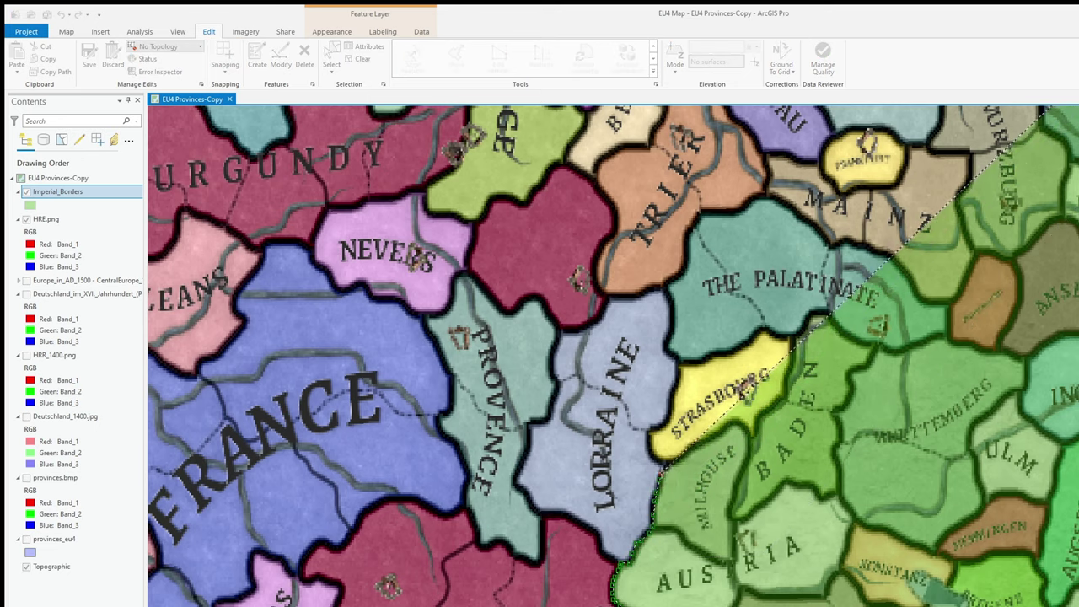
scroll(655, 460, "up", 2)
scroll(664, 463, "up", 2)
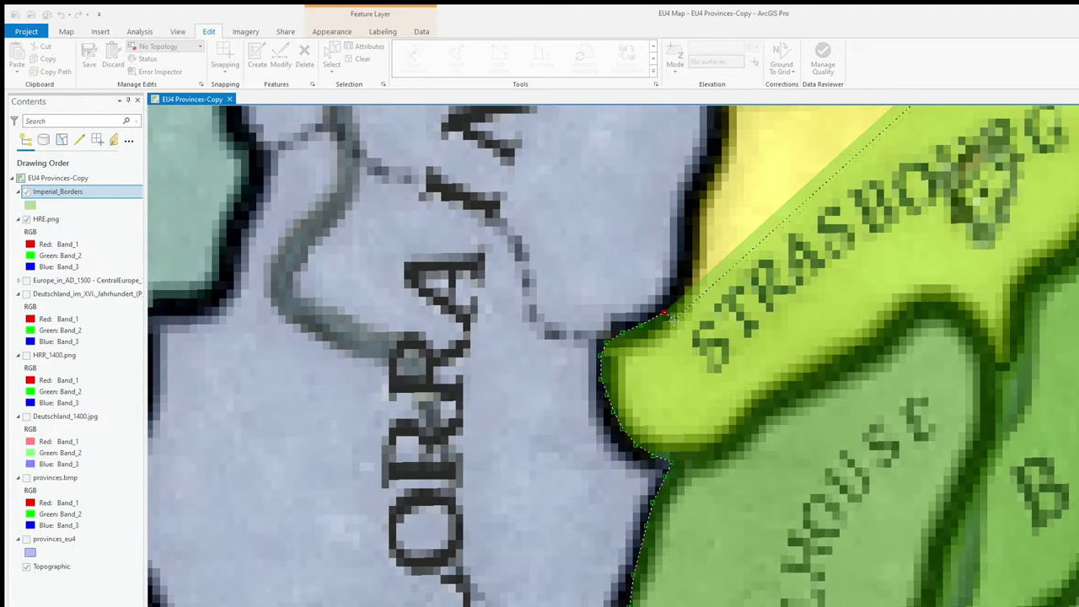
scroll(685, 268, "down", 3)
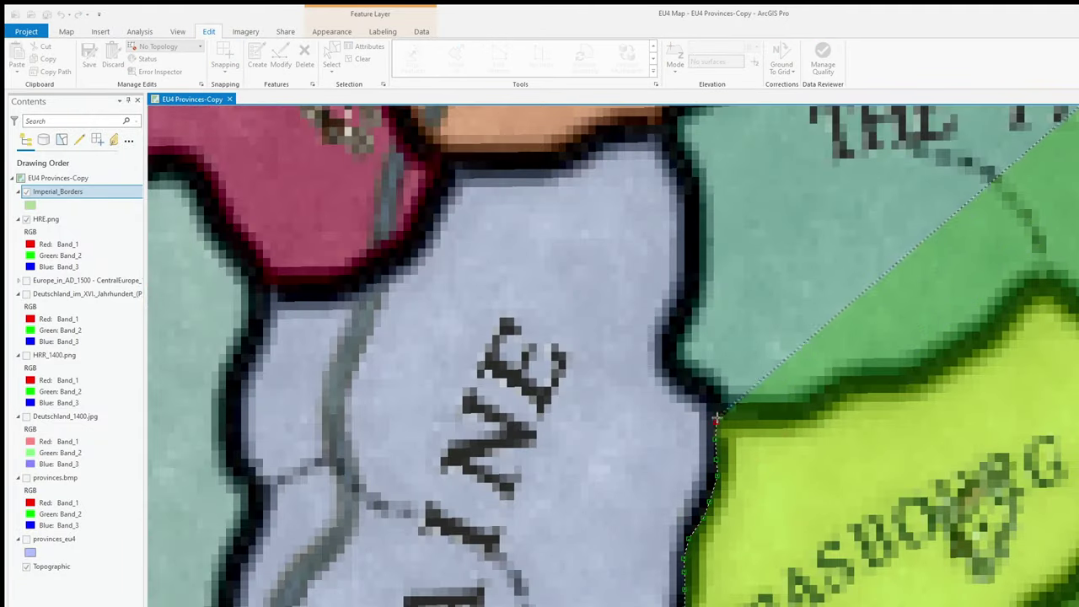
scroll(726, 543, "down", 2)
scroll(727, 543, "up", 3)
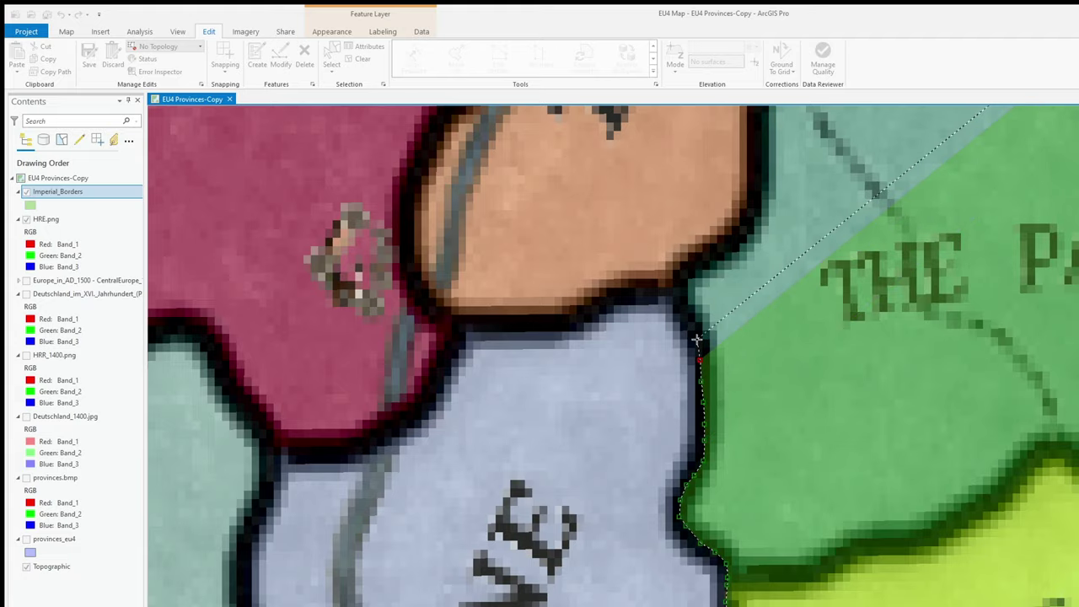
scroll(587, 332, "down", 3)
scroll(645, 537, "down", 2)
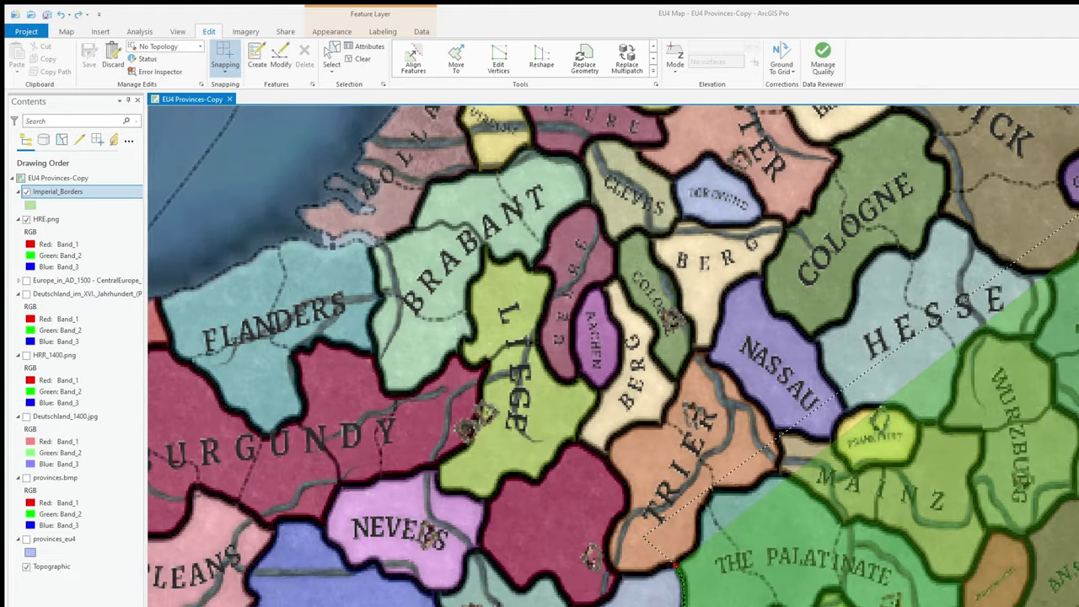
- Add vertices along the Trier–Liège border up to Liège's southern edge
scroll(675, 565, "up", 2)
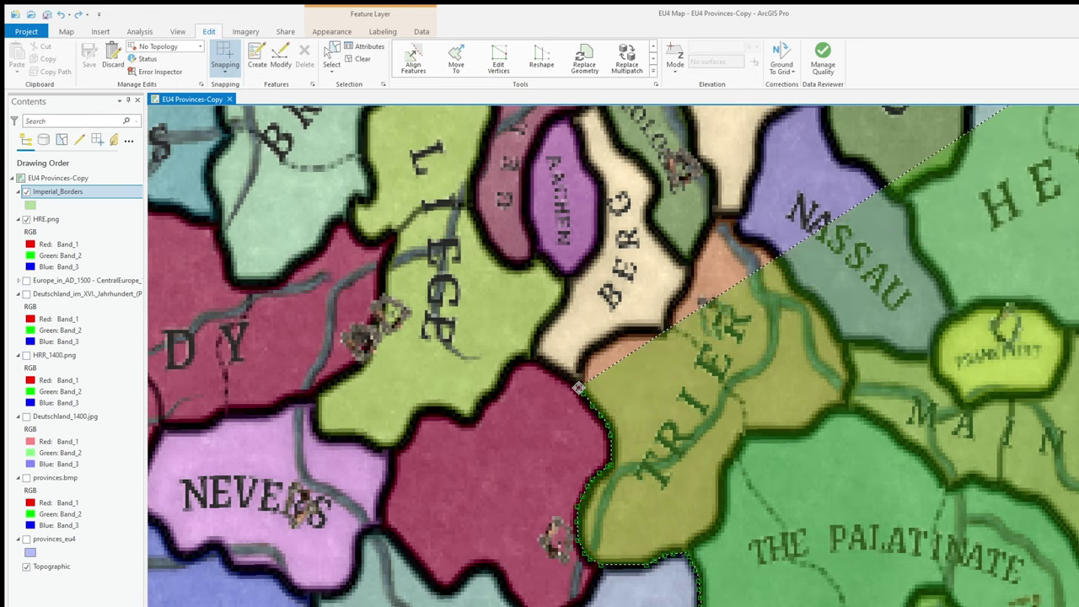
left_click(539, 360)
left_click_drag(535, 360, 654, 421)
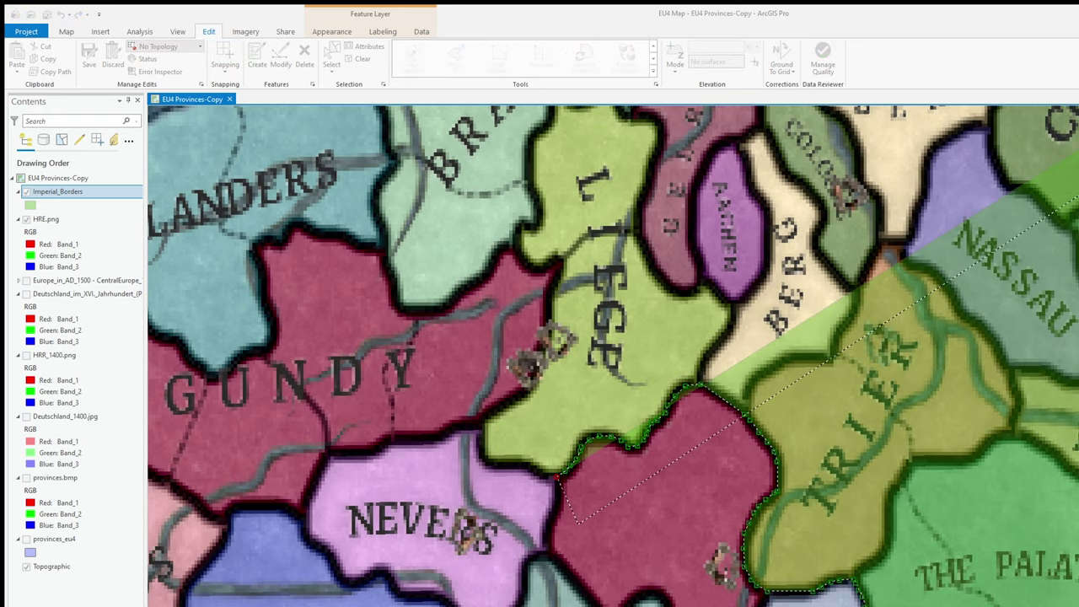
scroll(563, 504, "down", 3)
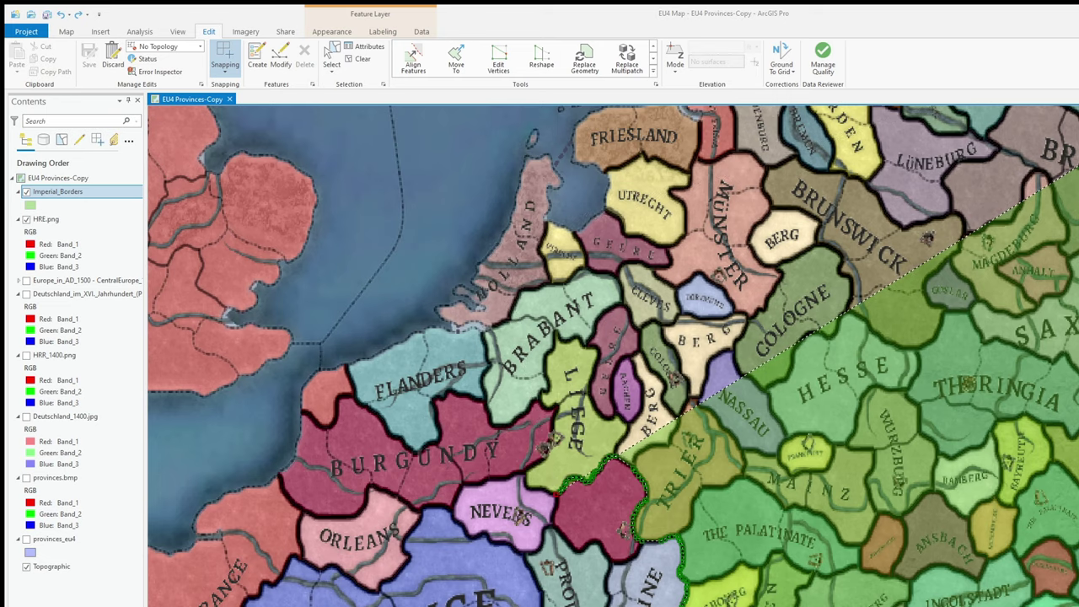
scroll(543, 469, "up", 3)
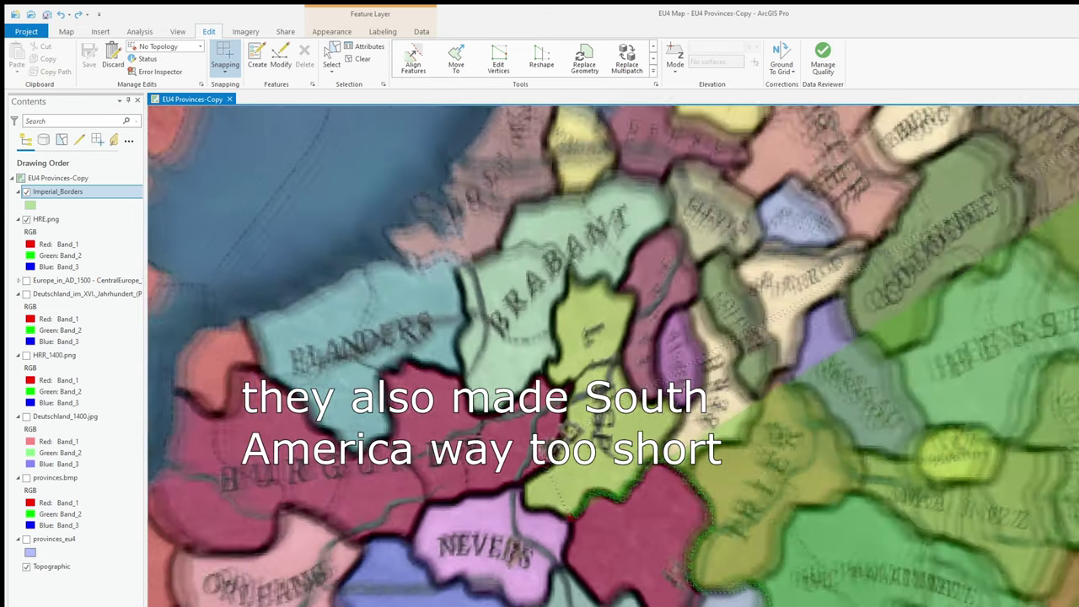
left_click(506, 485)
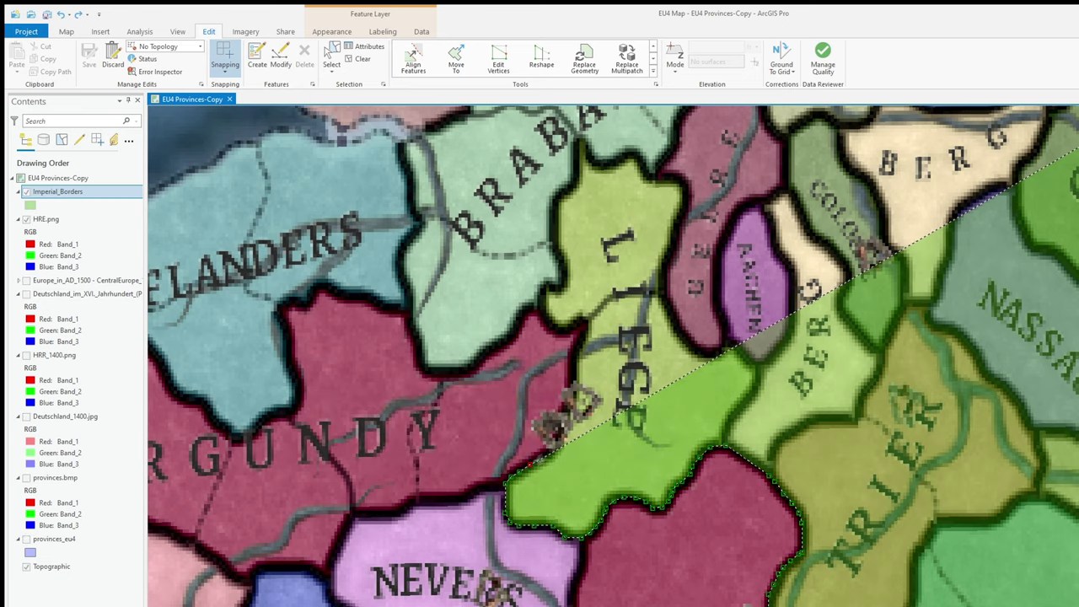
left_click(569, 402)
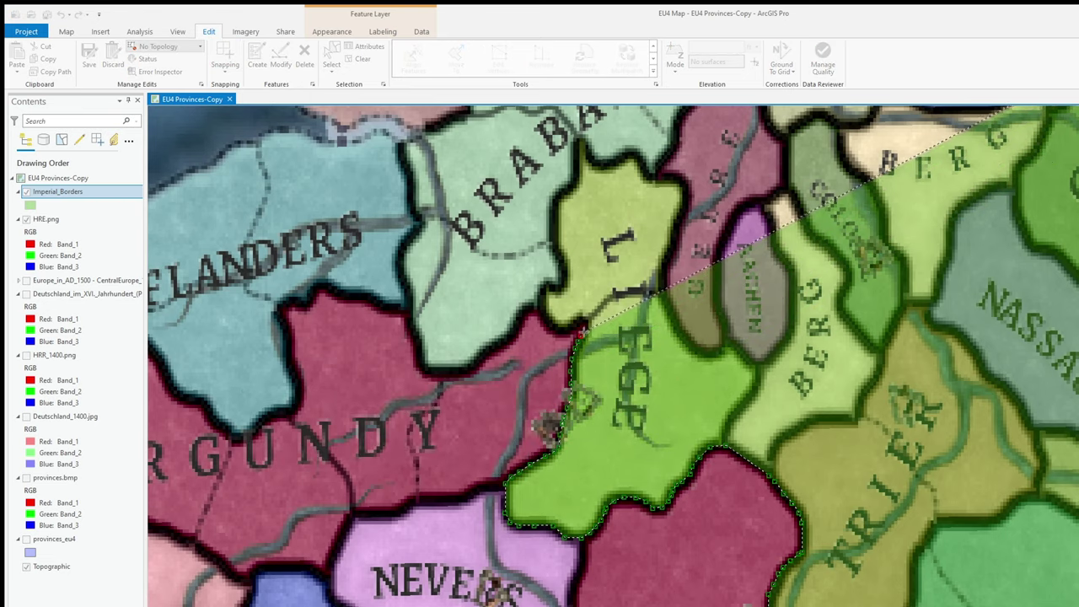
scroll(590, 320, "up", 5)
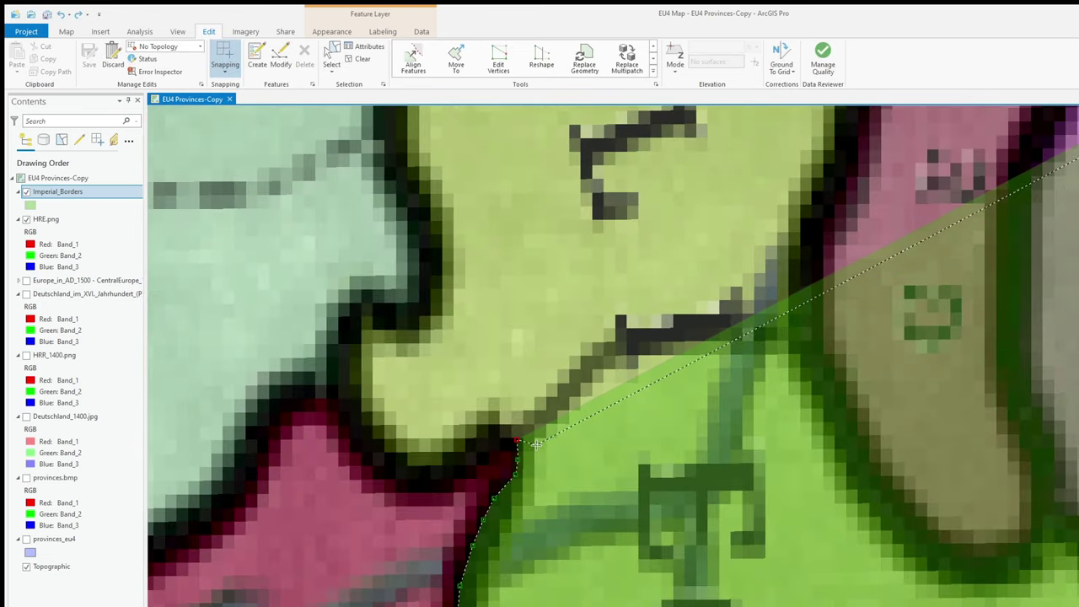
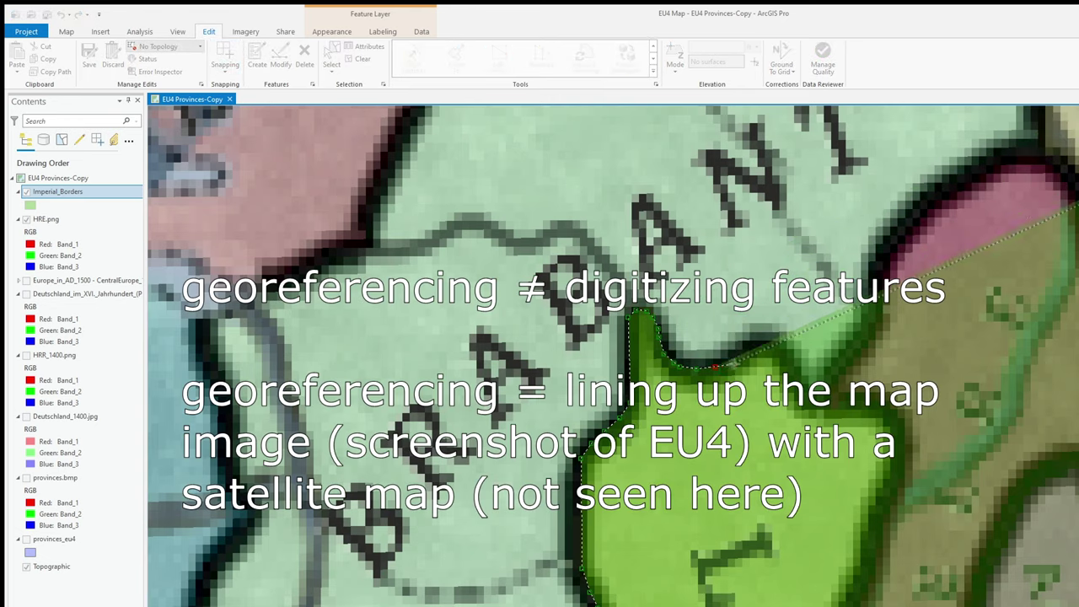
- Add a border vertex northward toward Holland, zooming in and out to follow the province border
double_click(780, 347)
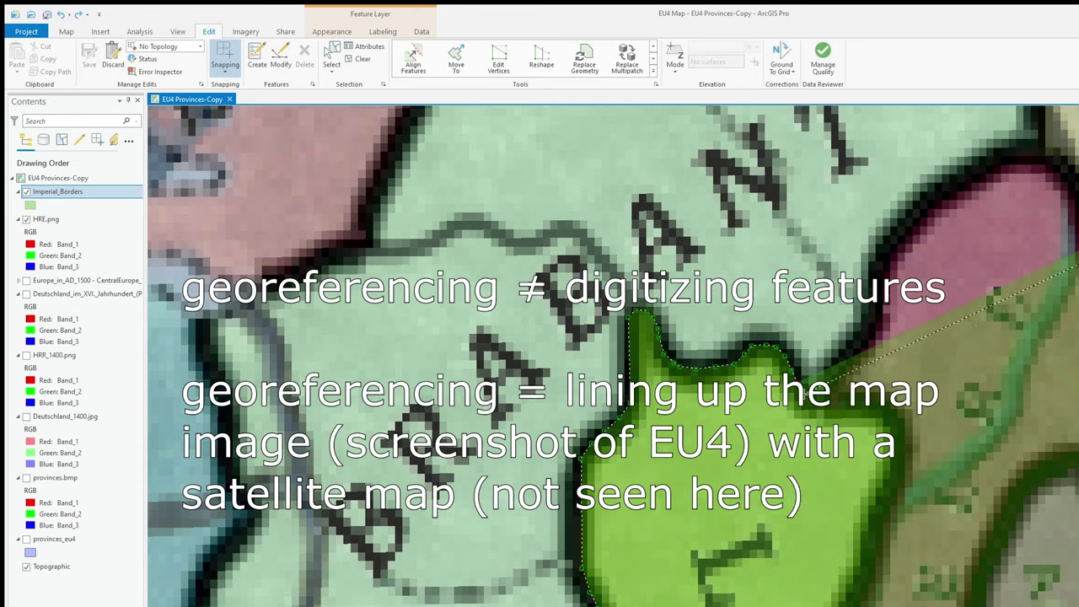
scroll(810, 380, "up", 1)
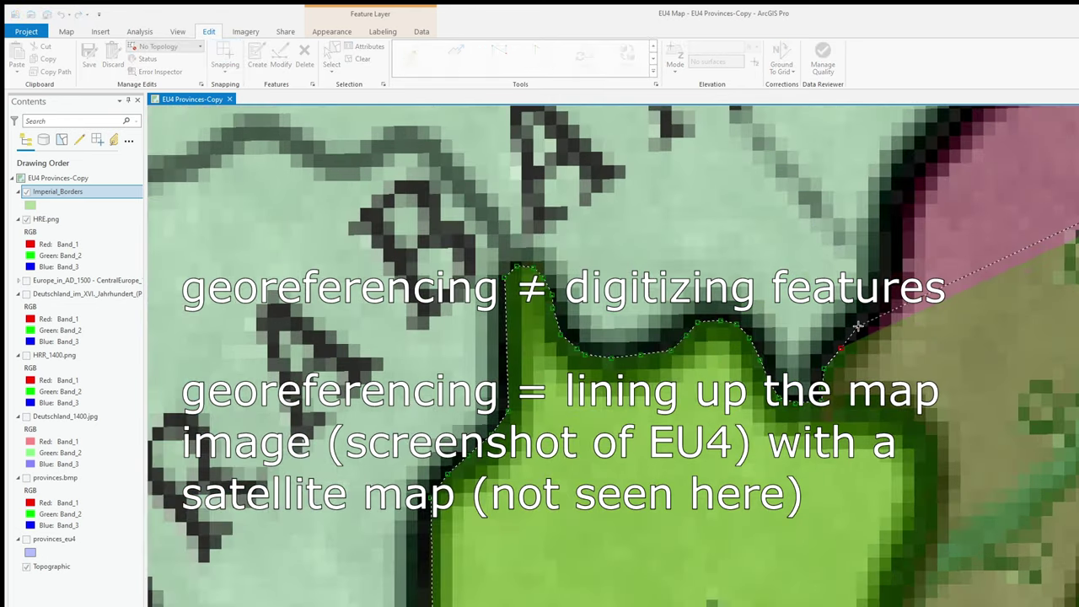
scroll(891, 213, "down", 2)
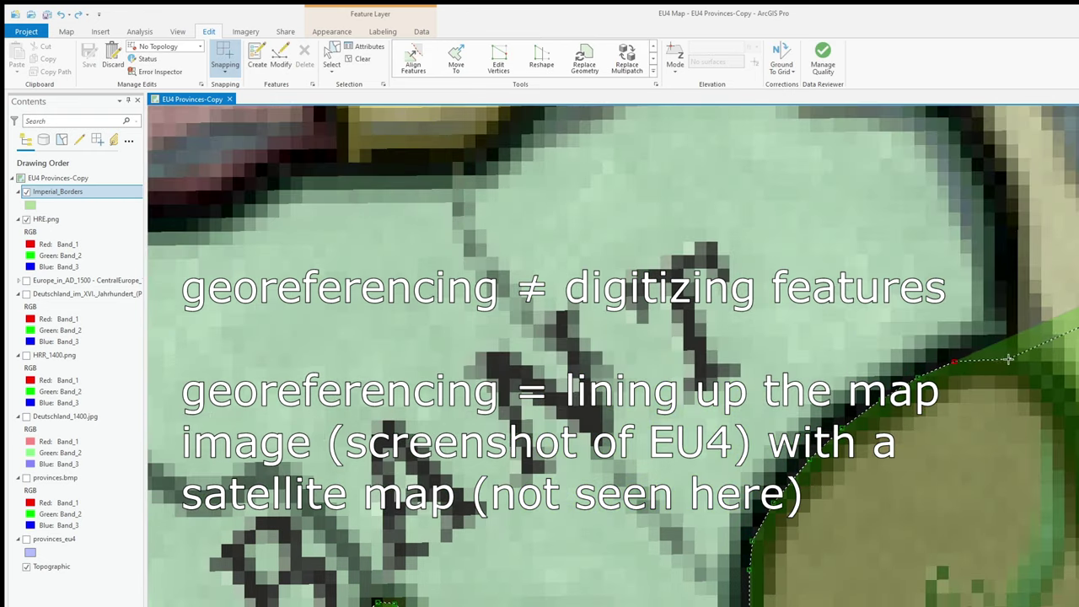
scroll(891, 213, "down", 2)
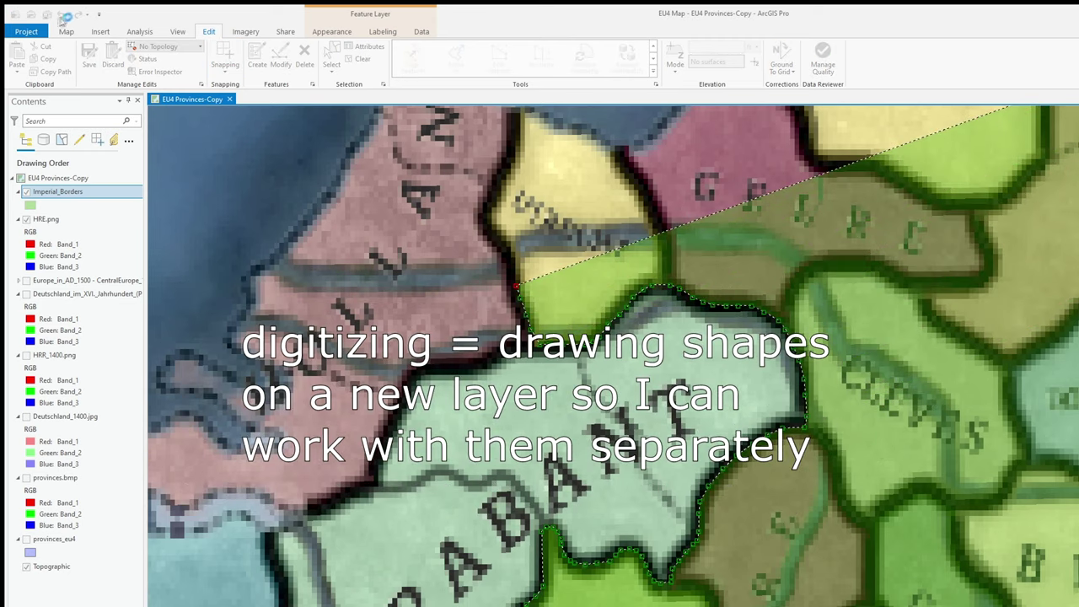
scroll(435, 258, "up", 4)
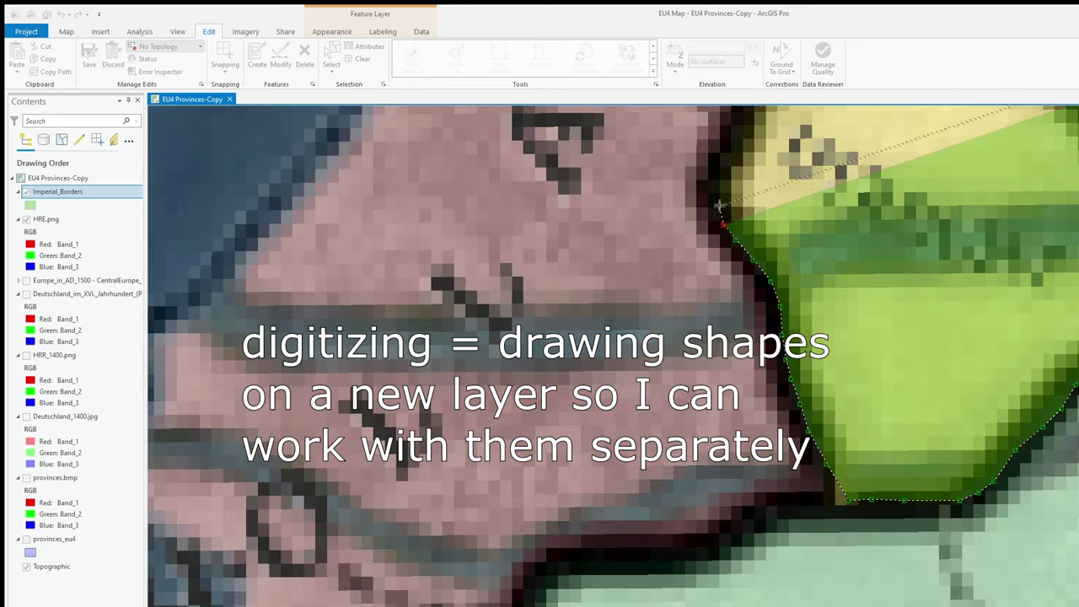
scroll(522, 127, "up", 2)
- Place vertices at the Holland coast and along the Utrecht coast to the Friesland boundary
scroll(732, 506, "down", 2)
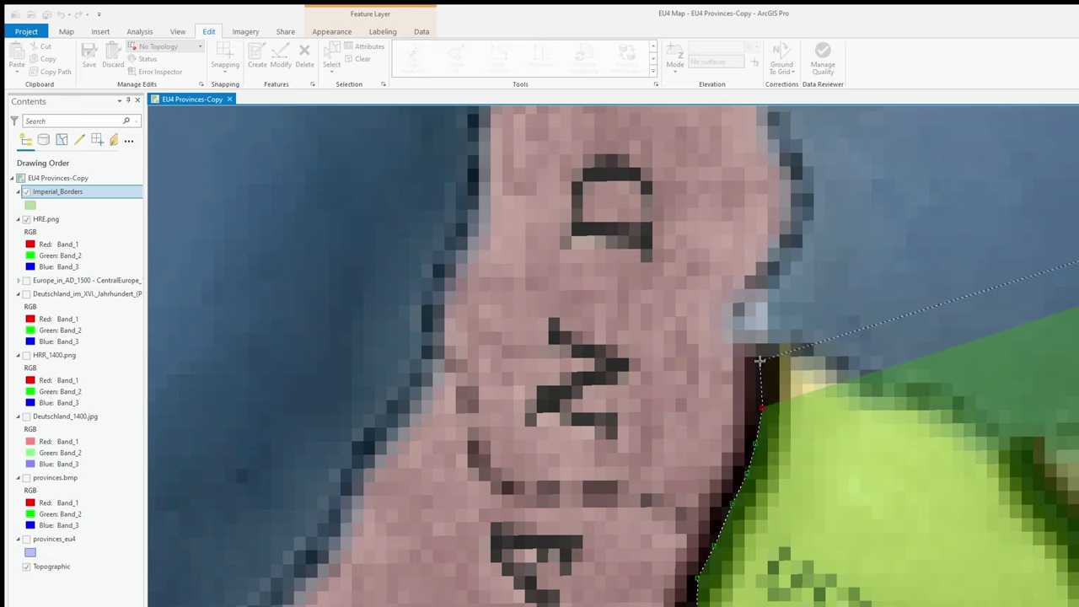
scroll(809, 370, "down", 2)
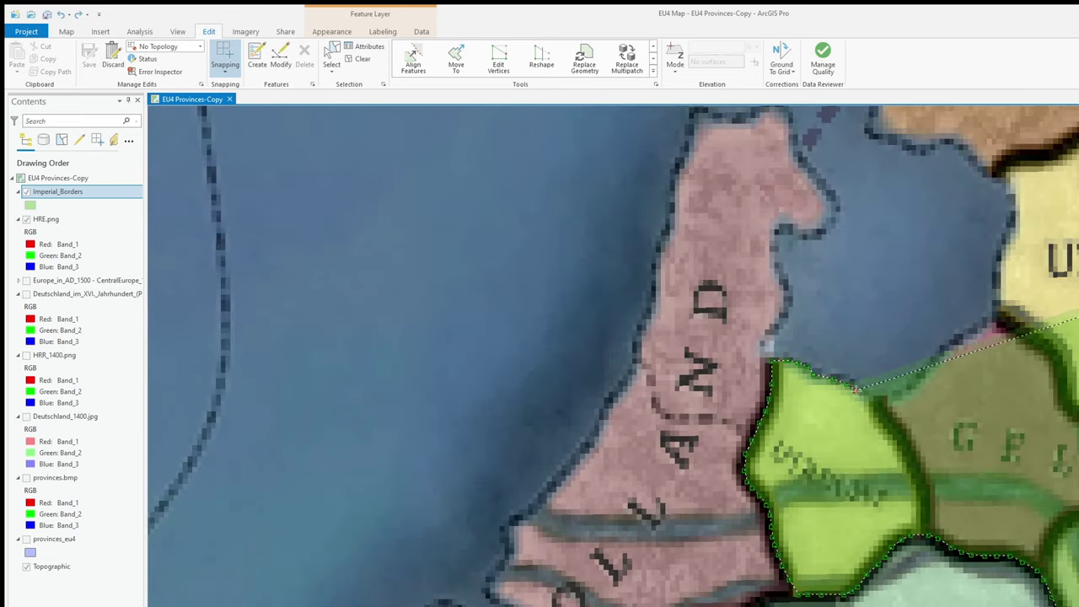
left_click(868, 396)
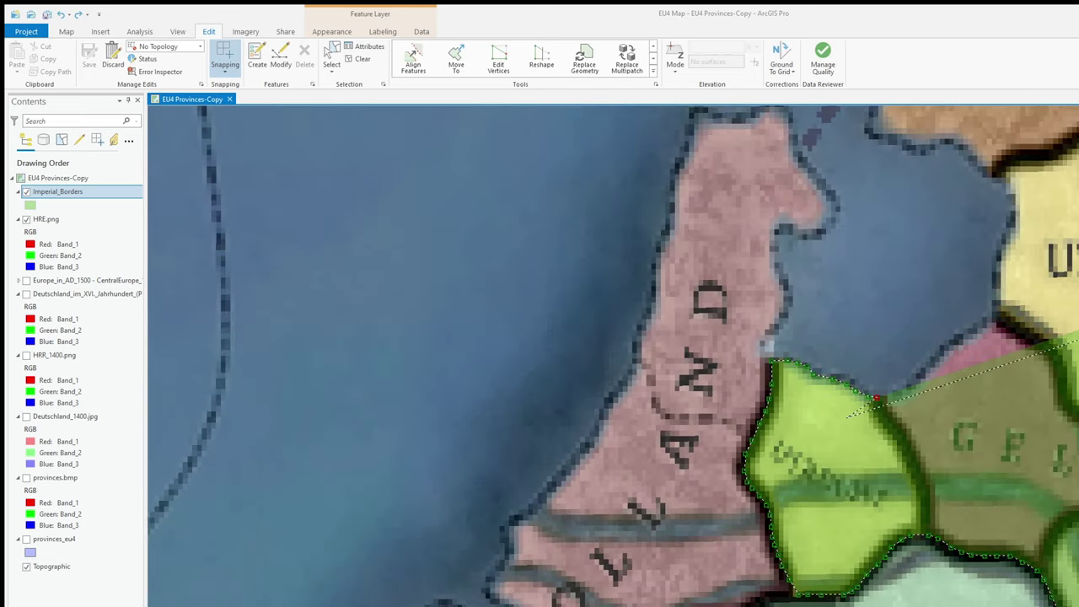
scroll(897, 413, "down", 3)
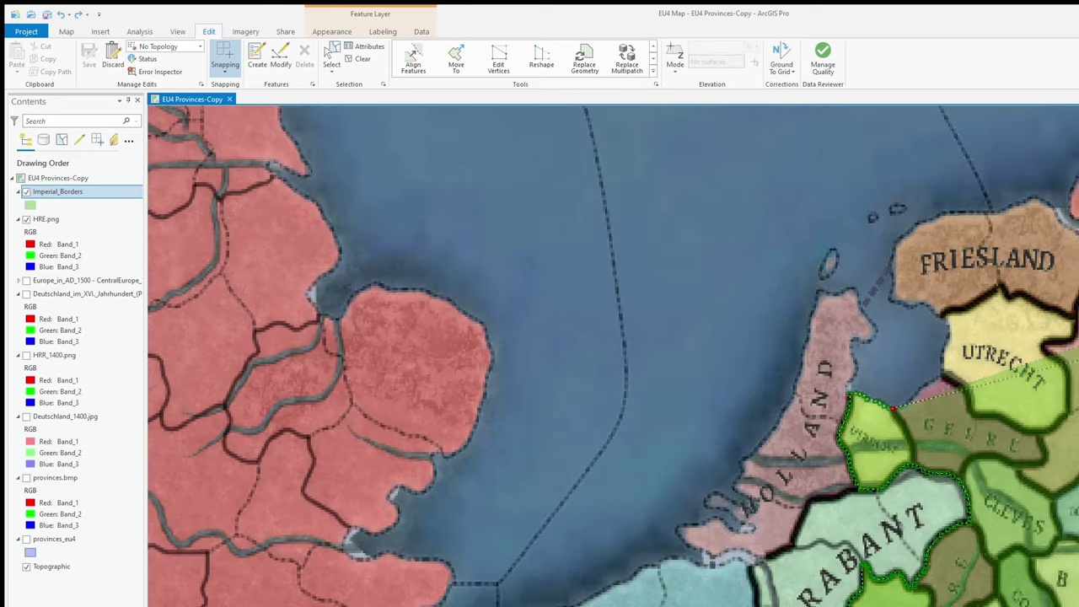
left_click_drag(1044, 338, 620, 369)
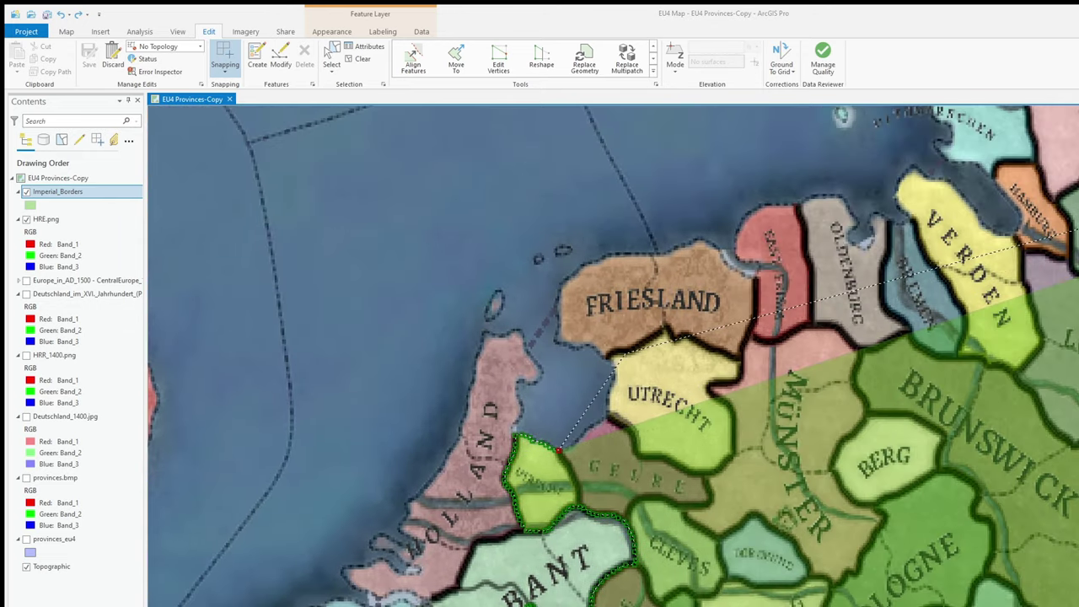
scroll(626, 445, "up", 2)
left_click(612, 334)
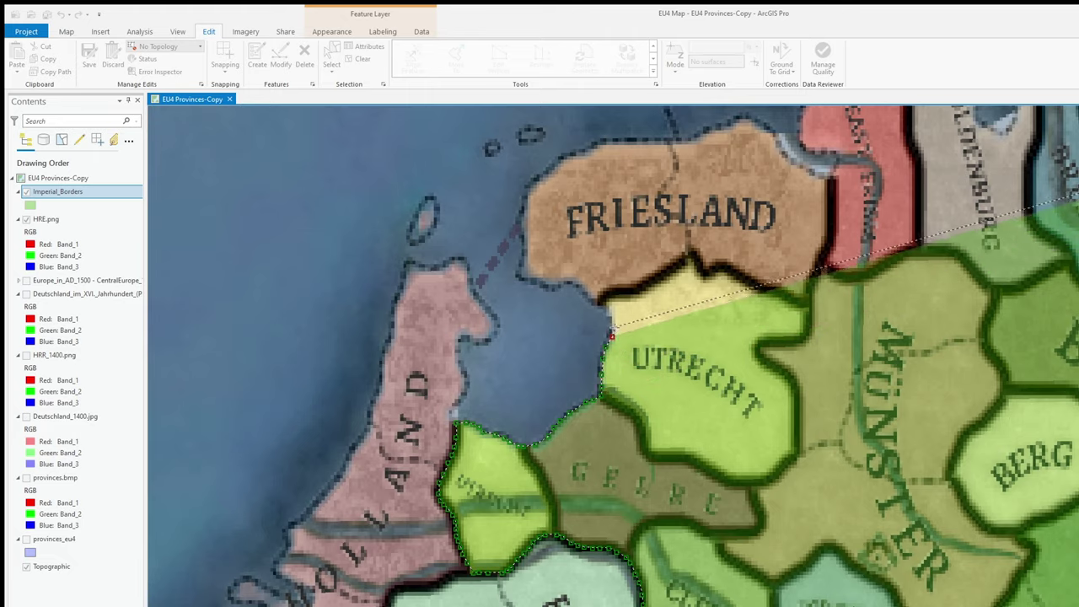
left_click(580, 286)
- Extend the outline with three vertices eastward along the Friesland coast
scroll(560, 285, "up", 4)
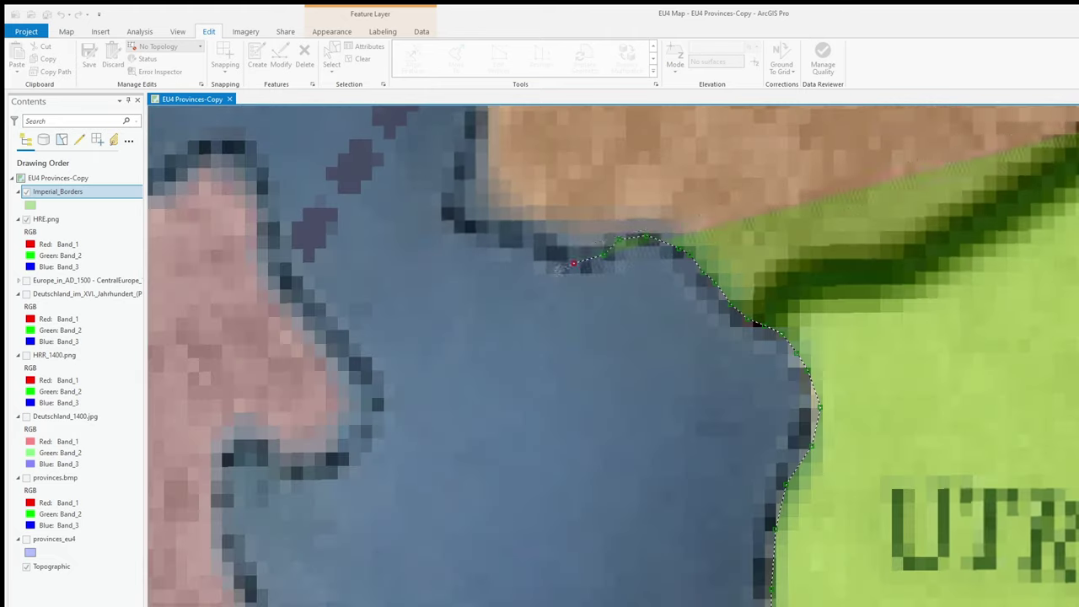
scroll(543, 319, "down", 2)
scroll(543, 319, "down", 1)
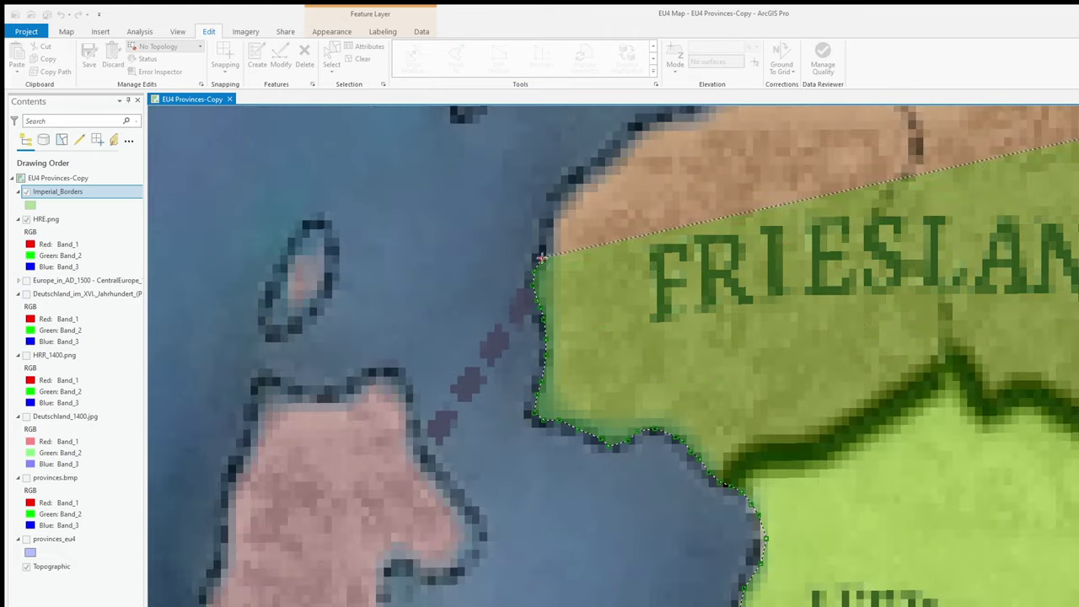
scroll(556, 329, "down", 2)
scroll(585, 340, "up", 3)
left_click(644, 282)
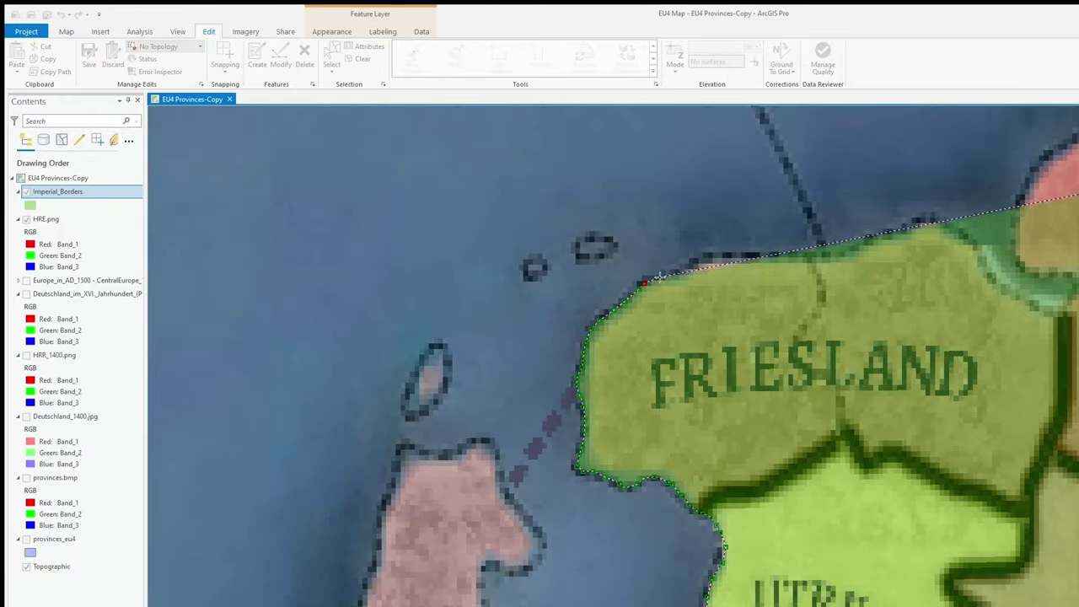
left_click(713, 254)
left_click(864, 241)
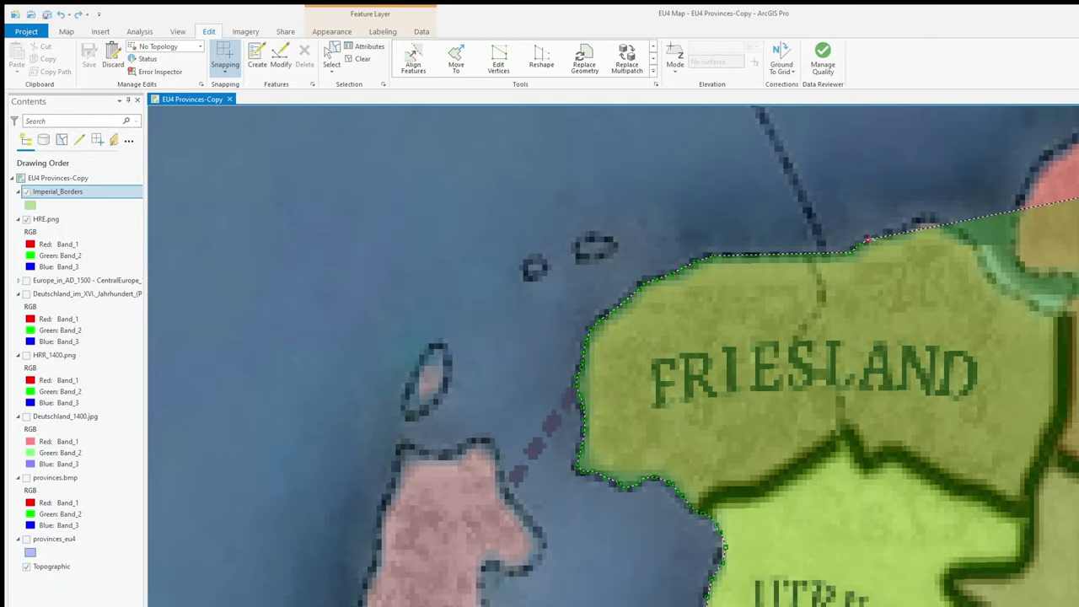
- Trace the Friesland shoreline down to where it meets the red province
scroll(900, 228, "up", 2)
scroll(900, 228, "down", 2)
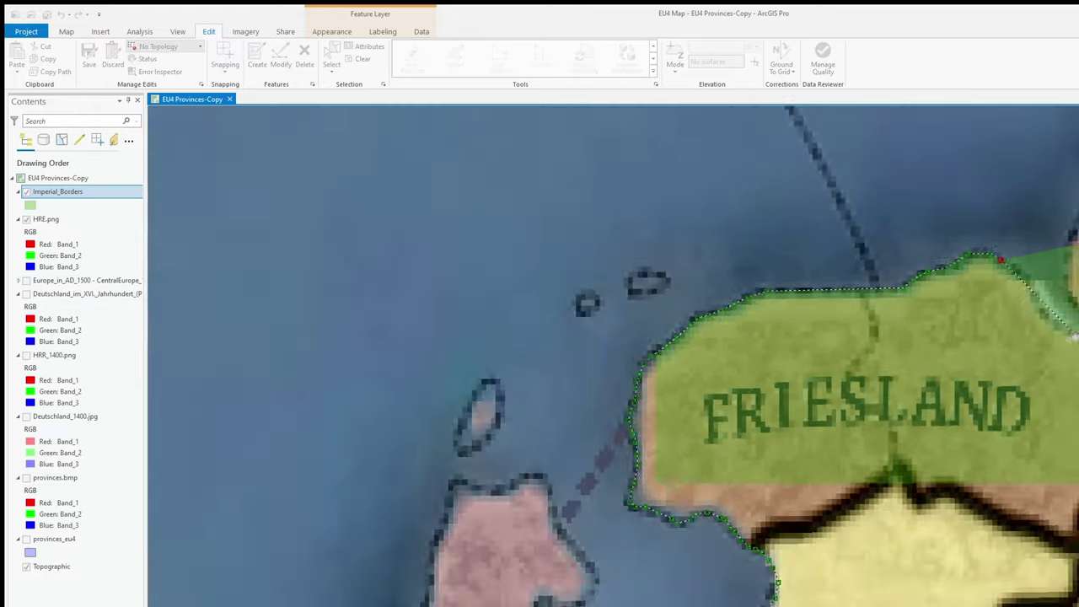
scroll(468, 287, "up", 3)
left_click(510, 318)
left_click(539, 383)
left_click(621, 449)
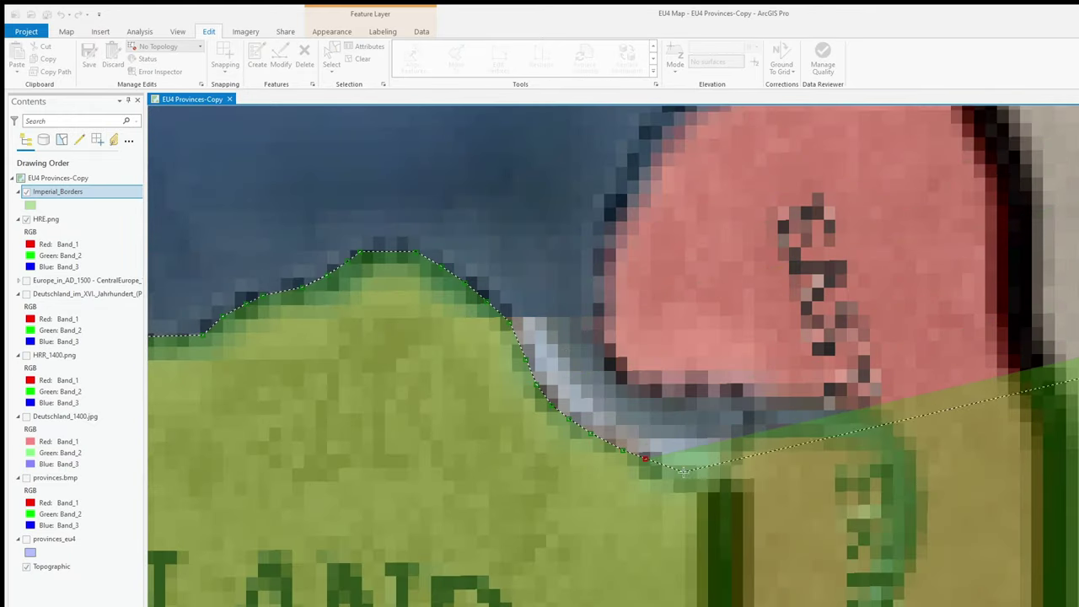
left_click(684, 474)
- Anchor the Friesland coast corner and stream-trace the red province's east side to Oldenburg's coast
scroll(713, 476, "down", 3)
scroll(724, 477, "up", 1)
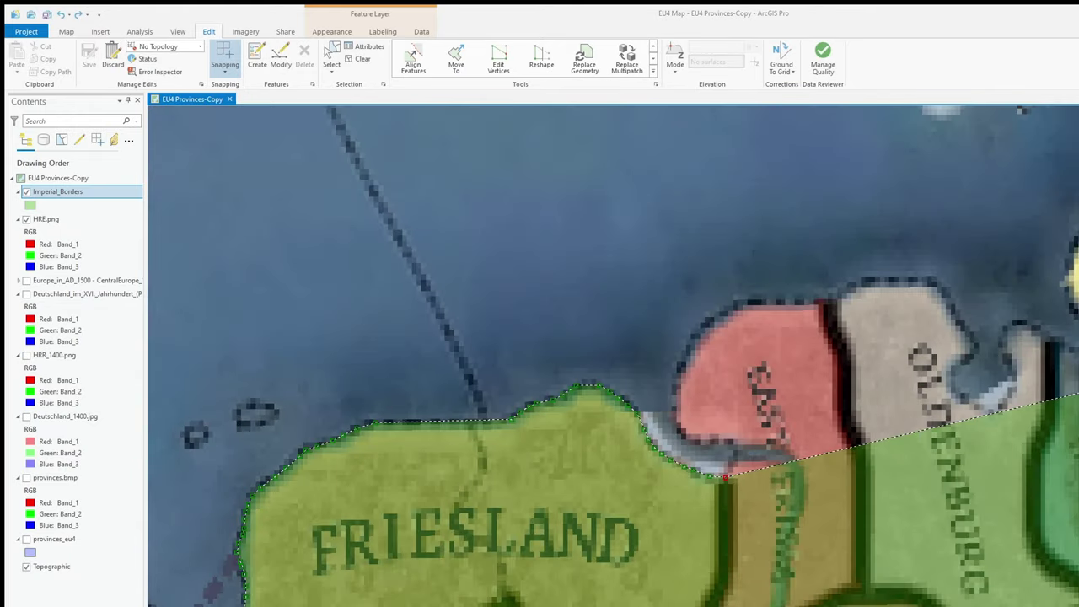
double_click(727, 533)
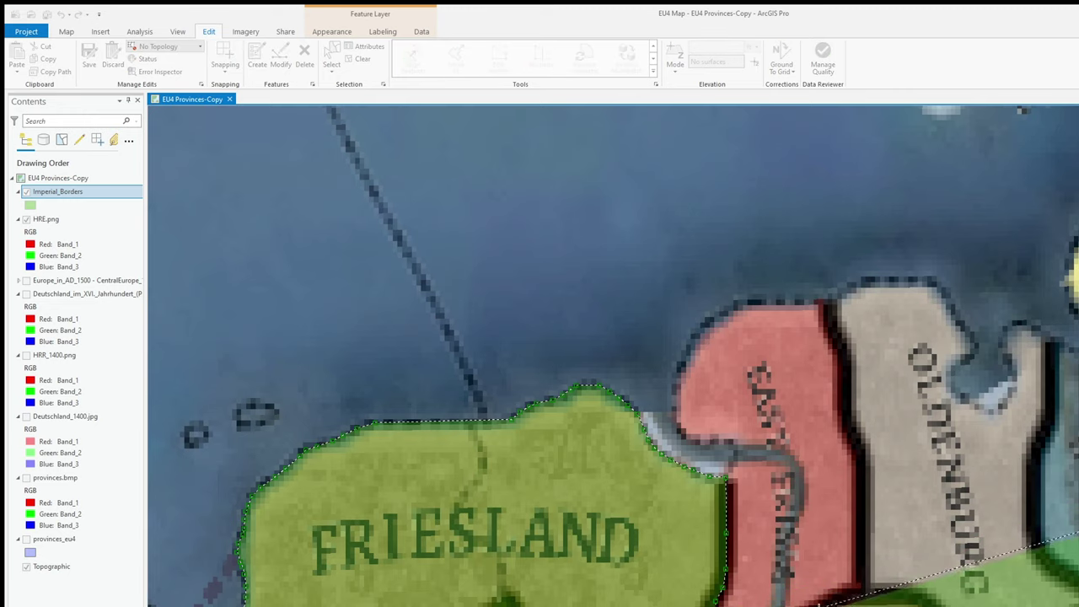
mouse_move(862, 597)
left_mouse_down()
mouse_move(831, 299)
mouse_move(928, 277)
left_mouse_up()
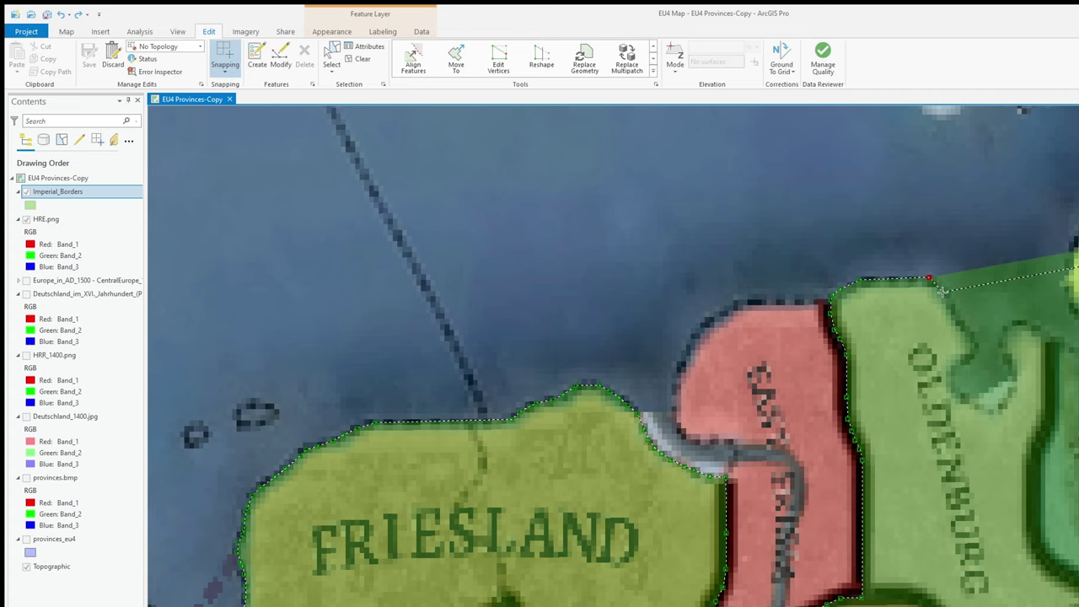
left_click_drag(945, 294, 970, 332)
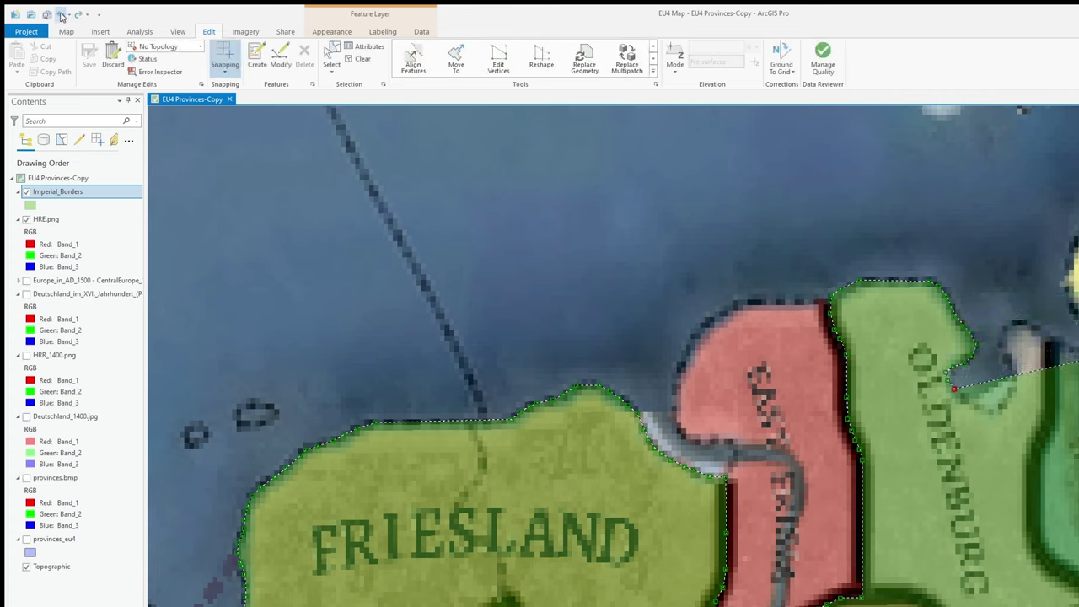
scroll(934, 375, "up", 1)
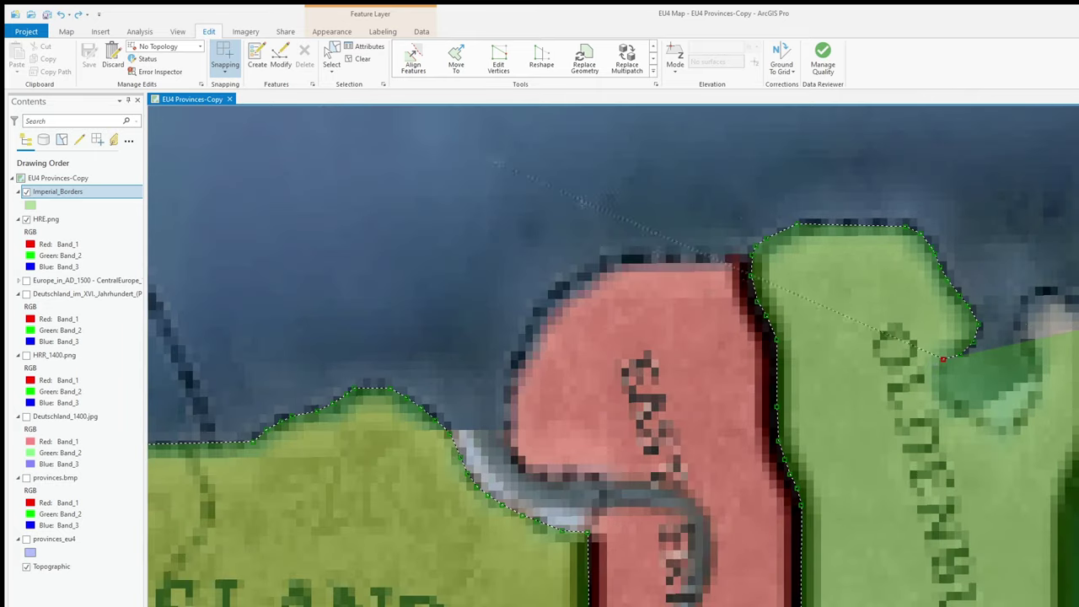
- Trace further along Oldenburg's coast and move the sketch's end vertex onto the border
left_click_drag(940, 396, 979, 420)
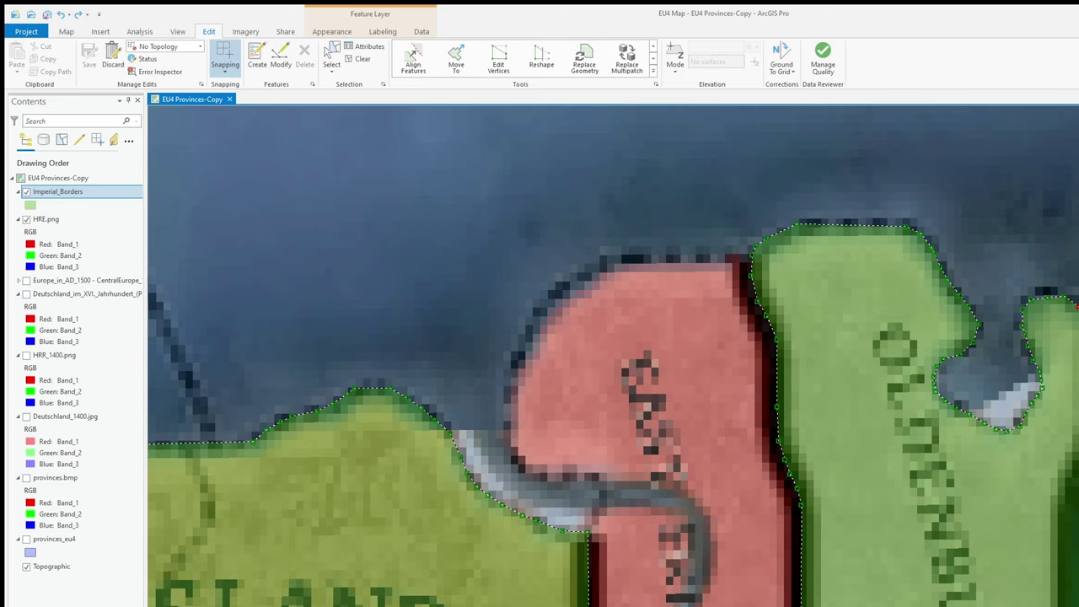
scroll(851, 337, "down", 1)
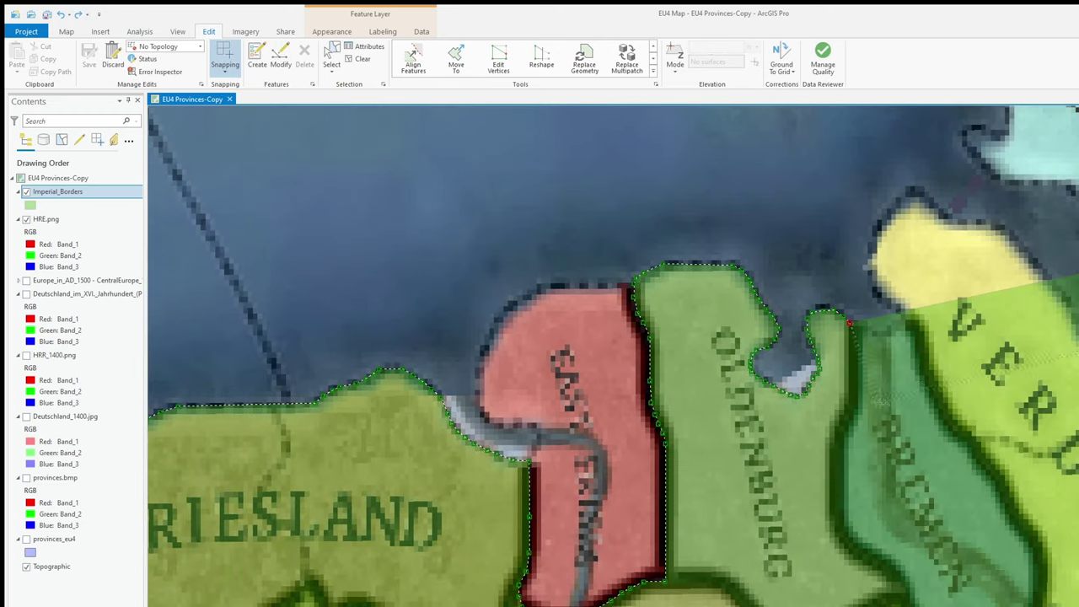
scroll(851, 323, "up", 1)
scroll(851, 322, "up", 1)
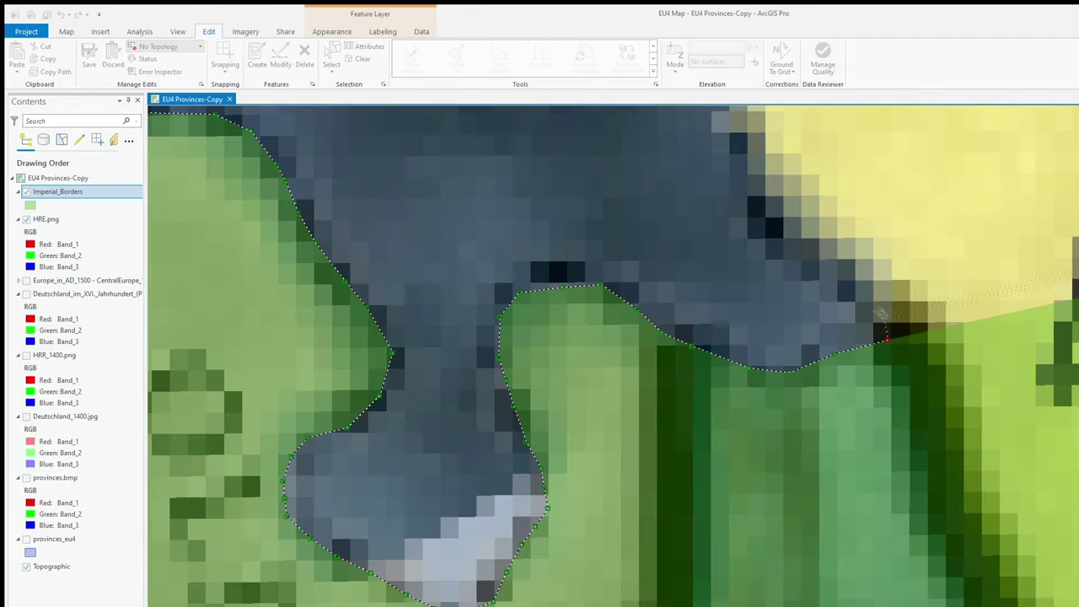
scroll(779, 168, "down", 1)
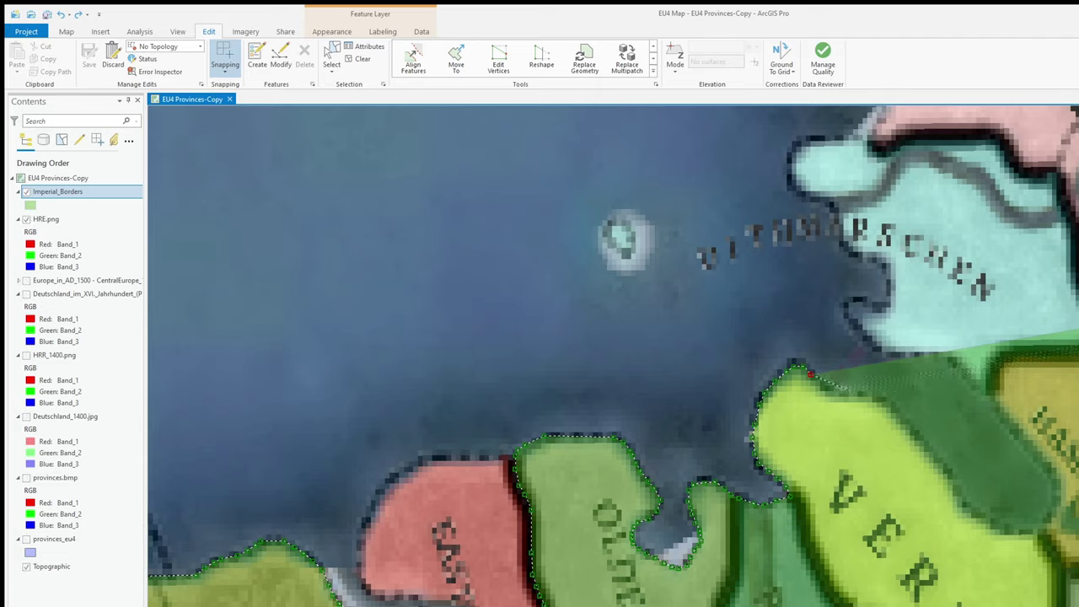
left_click_drag(786, 371, 833, 395)
scroll(767, 429, "up", 3)
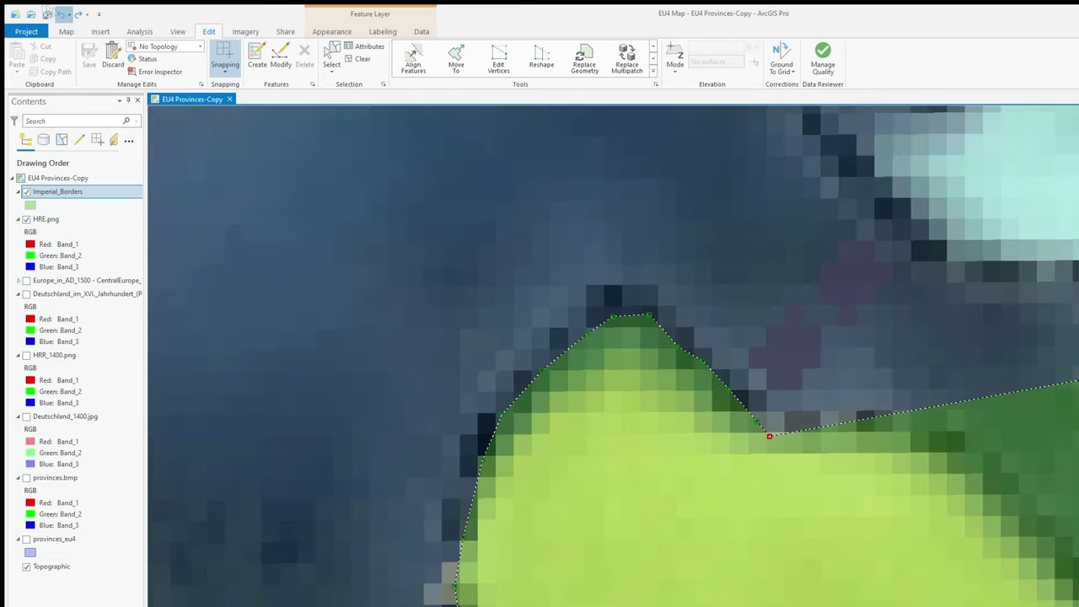
scroll(436, 306, "down", 1)
- Trace the green coastline past the Hamburg border and along the Dithmarschen coast
mouse_move(436, 305)
left_mouse_down()
mouse_move(631, 511)
mouse_move(717, 436)
left_mouse_up()
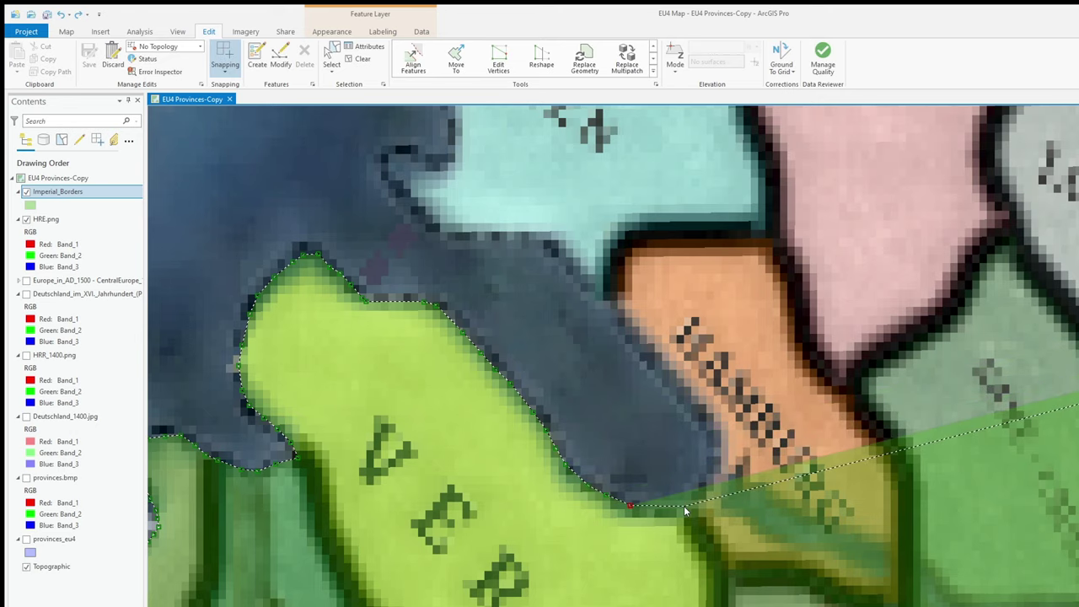
scroll(717, 436, "down", 2)
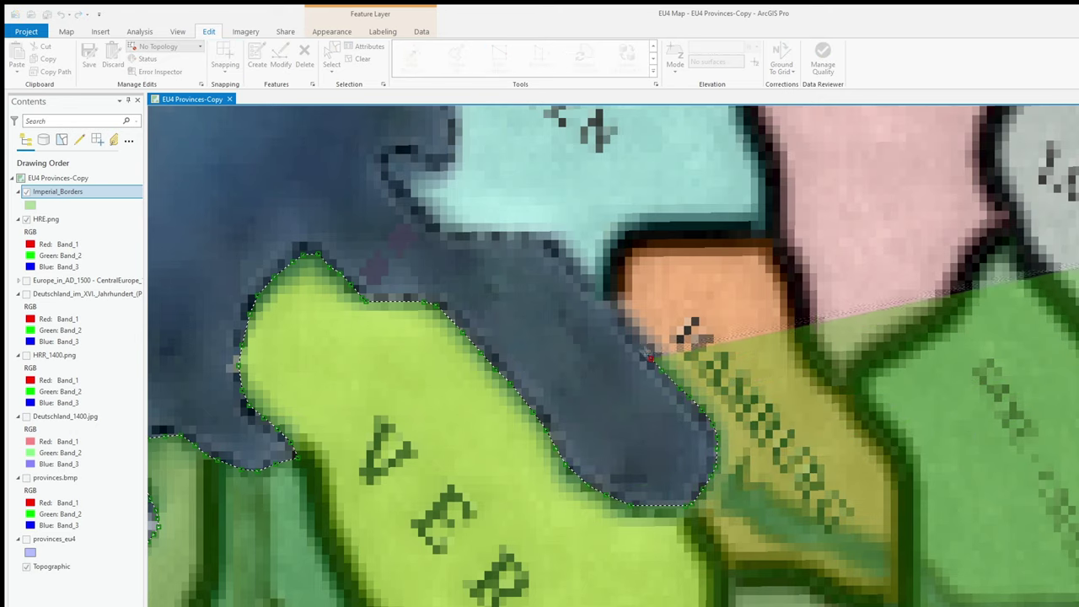
left_click_drag(717, 437, 632, 401)
scroll(633, 402, "down", 1)
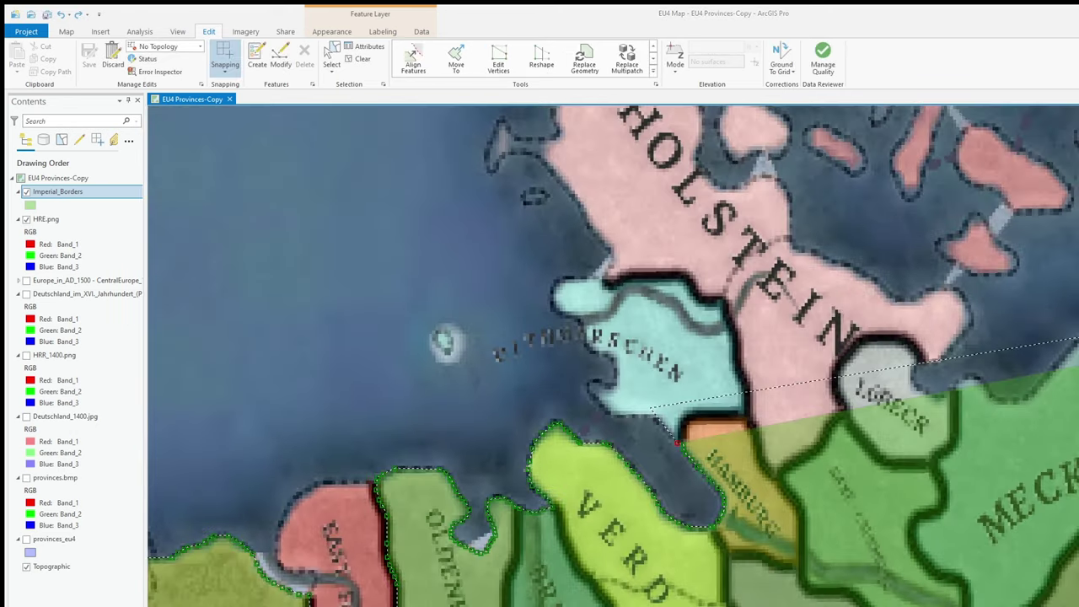
left_click_drag(677, 440, 590, 385)
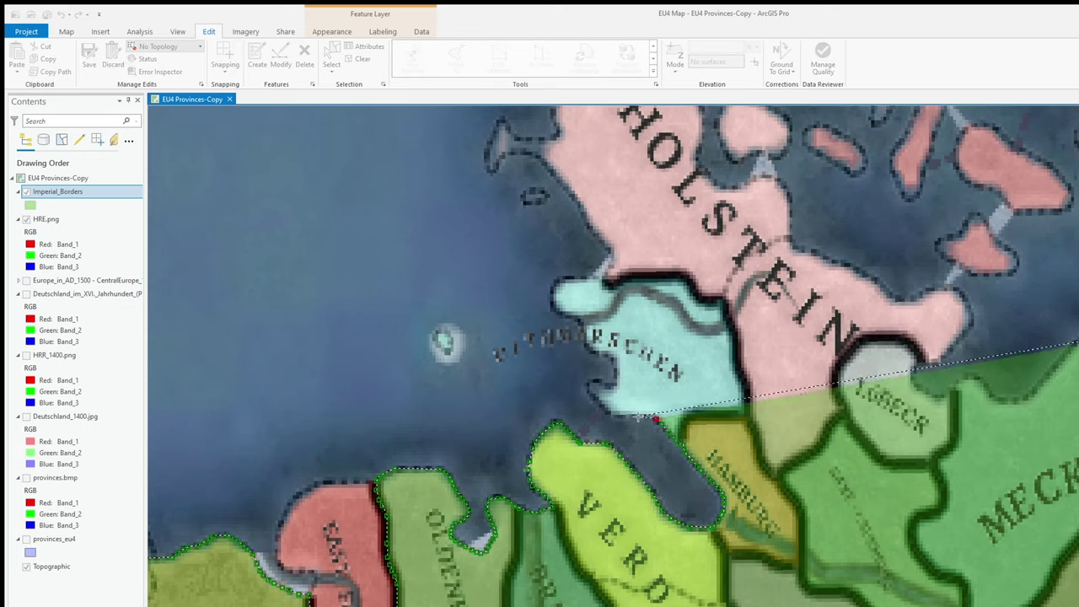
scroll(590, 385, "up", 3)
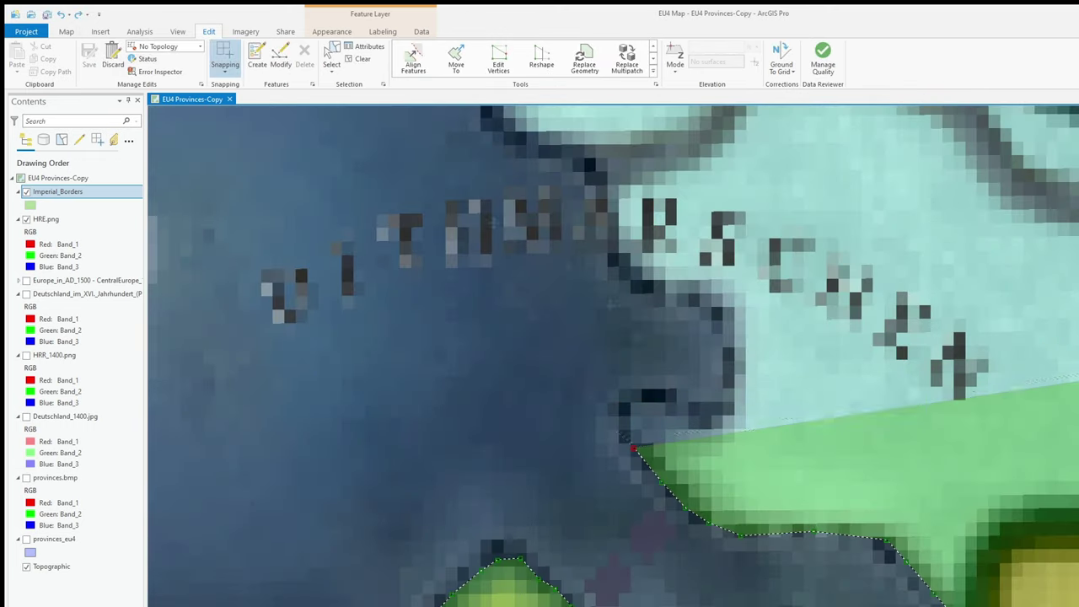
- Trace the coast up to the peninsula tip and add vertices through the coastal dip
left_click_drag(628, 398, 704, 409)
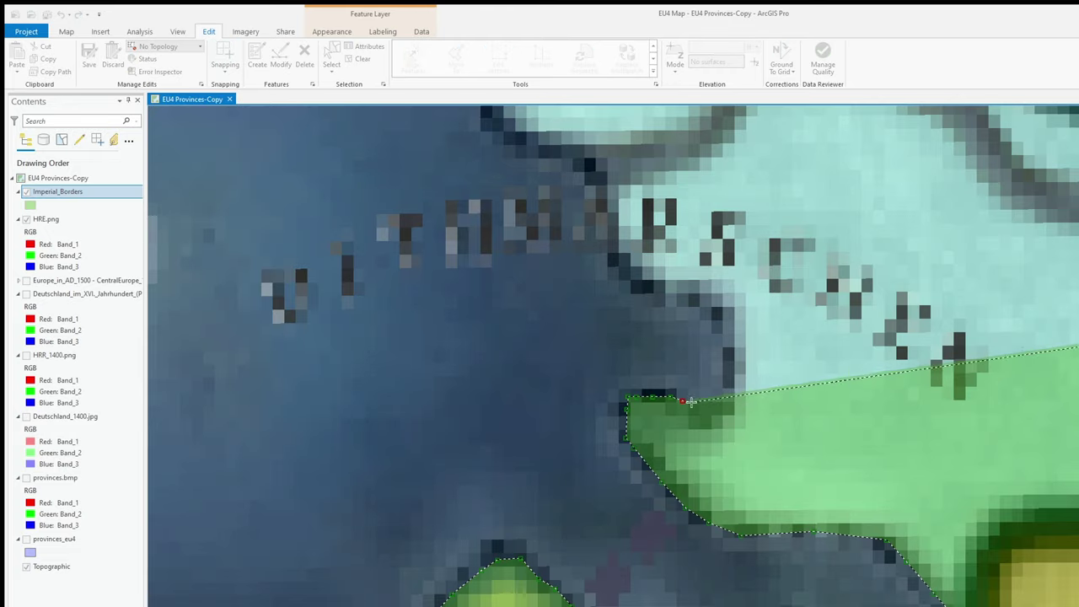
left_click_drag(704, 409, 723, 313)
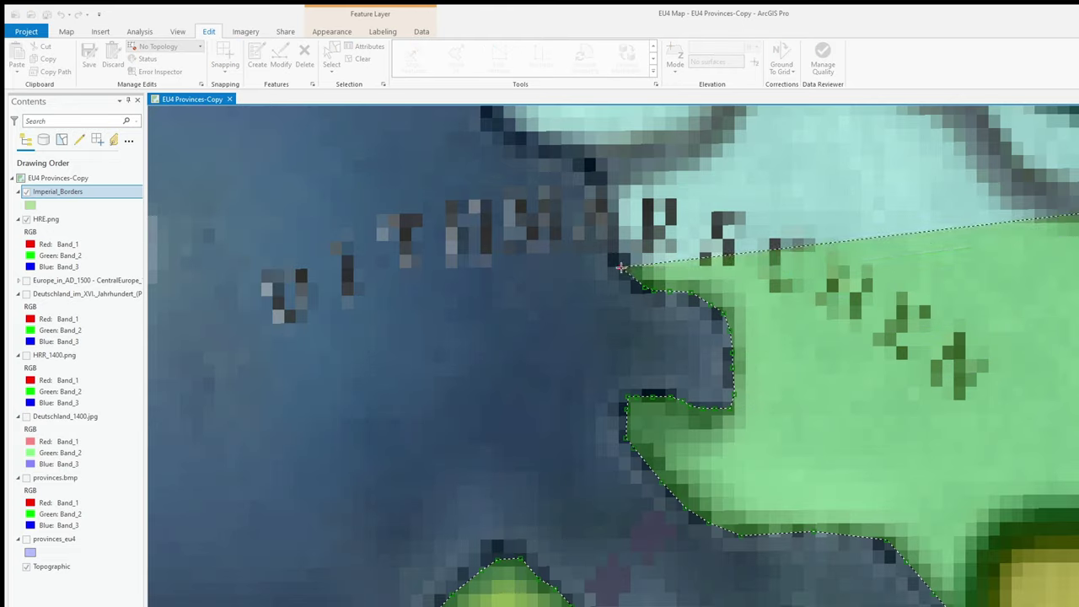
scroll(723, 313, "down", 3)
left_click(663, 317)
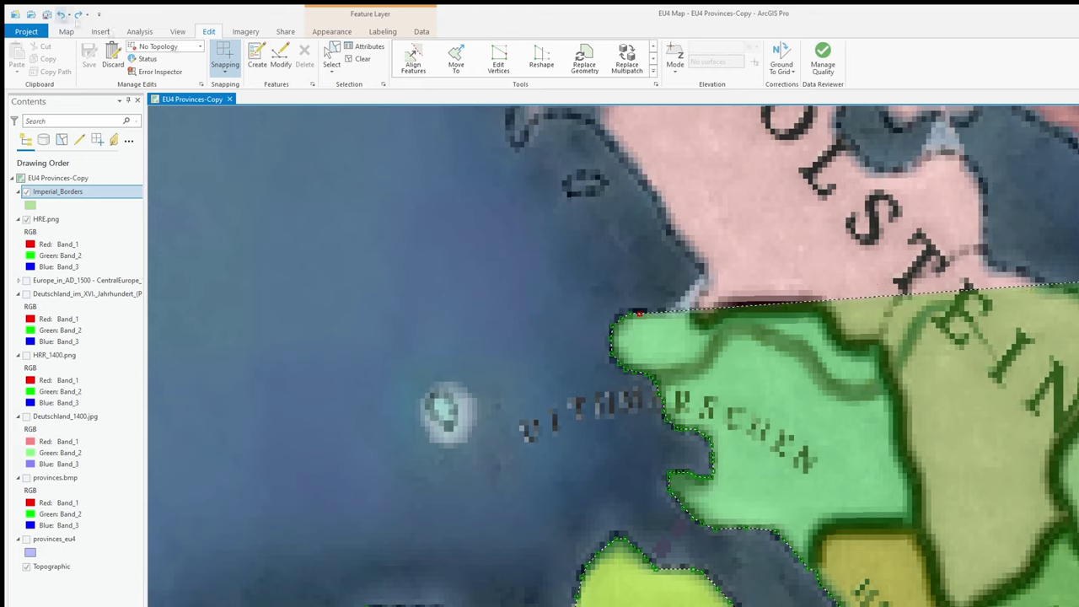
scroll(707, 311, "up", 3)
left_click(697, 341)
left_click(760, 315)
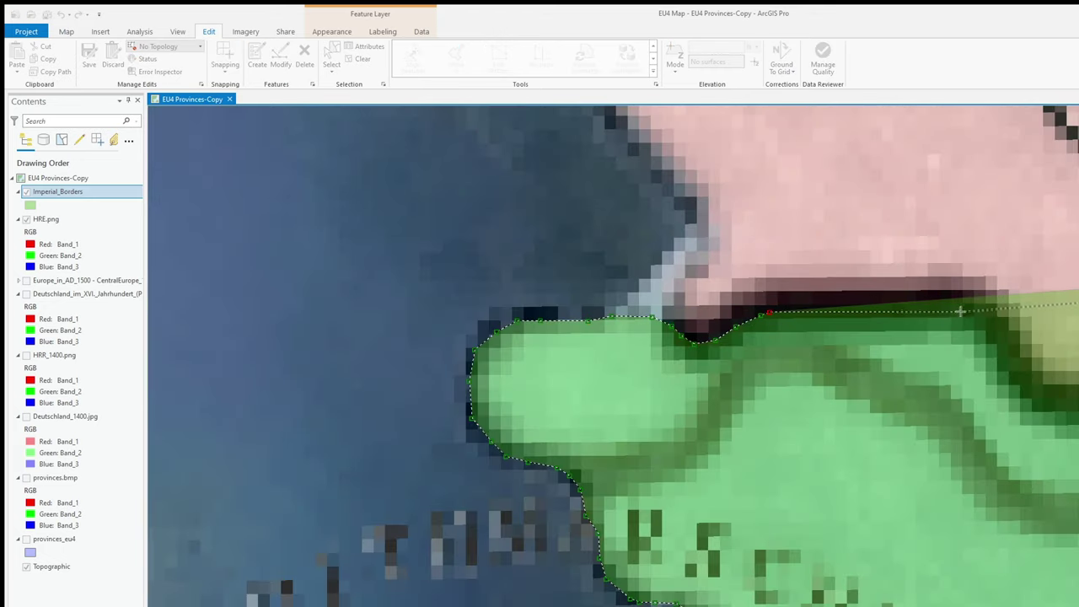
- Add vertices down the coast toward Lübeck and finish the boundary sketch
left_click(1016, 360)
scroll(843, 371, "down", 2)
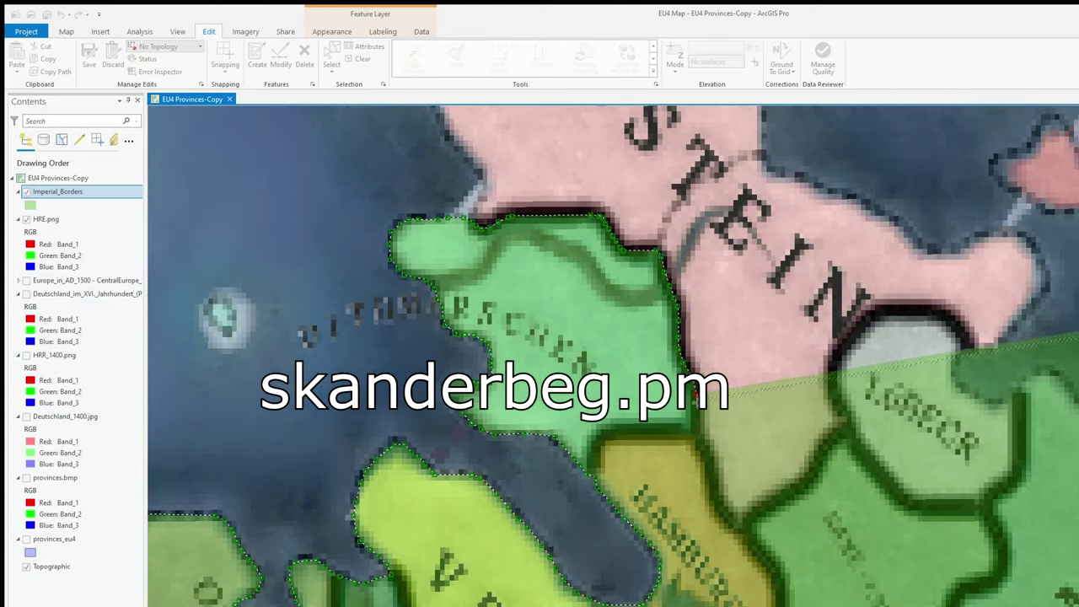
left_click(742, 529)
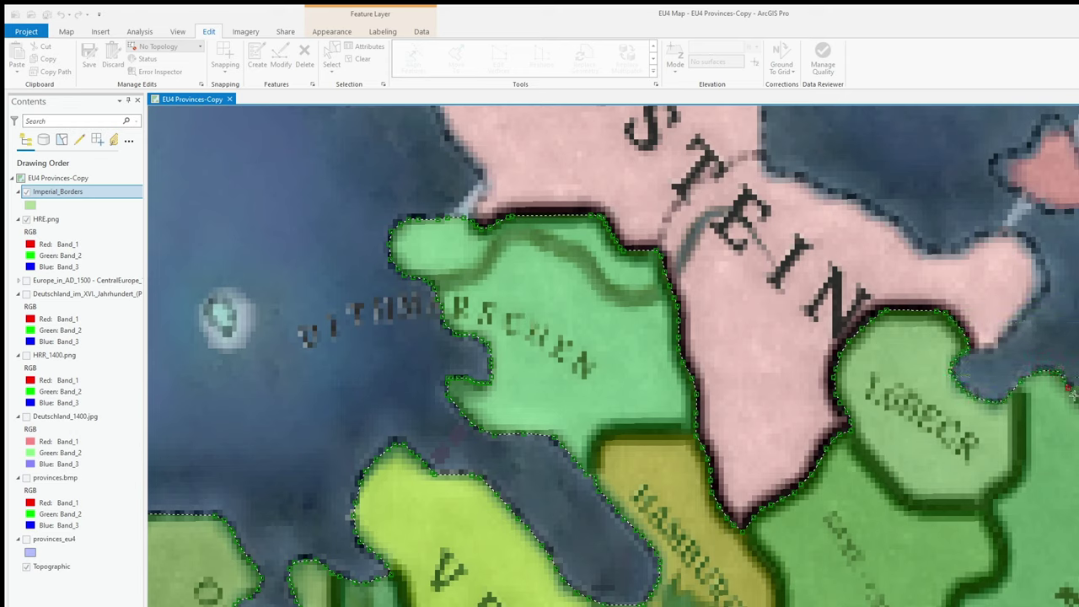
scroll(769, 414, "up", 2)
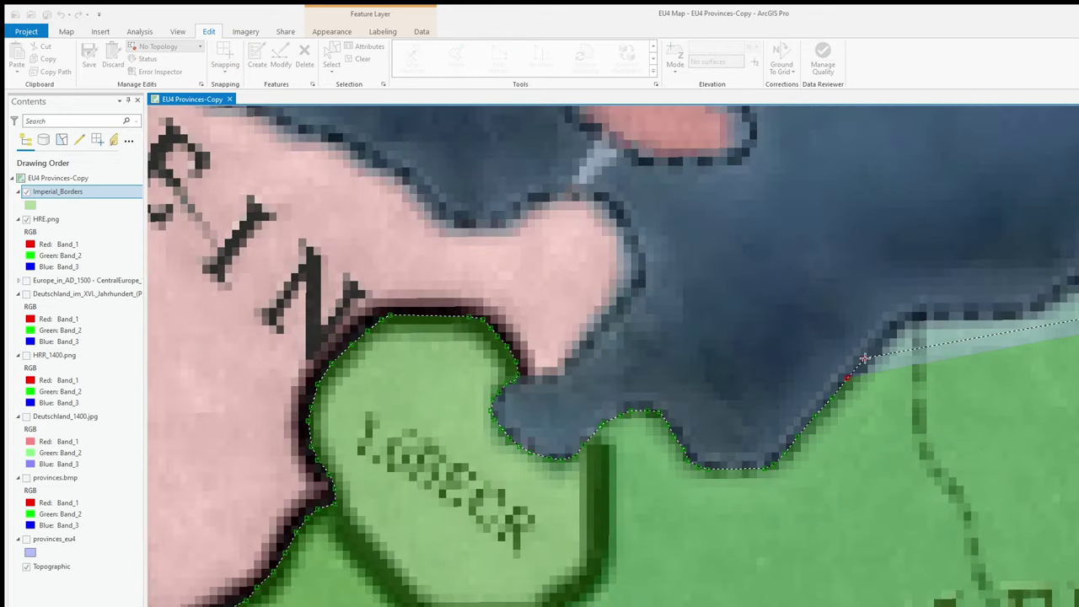
scroll(1012, 311, "down", 2)
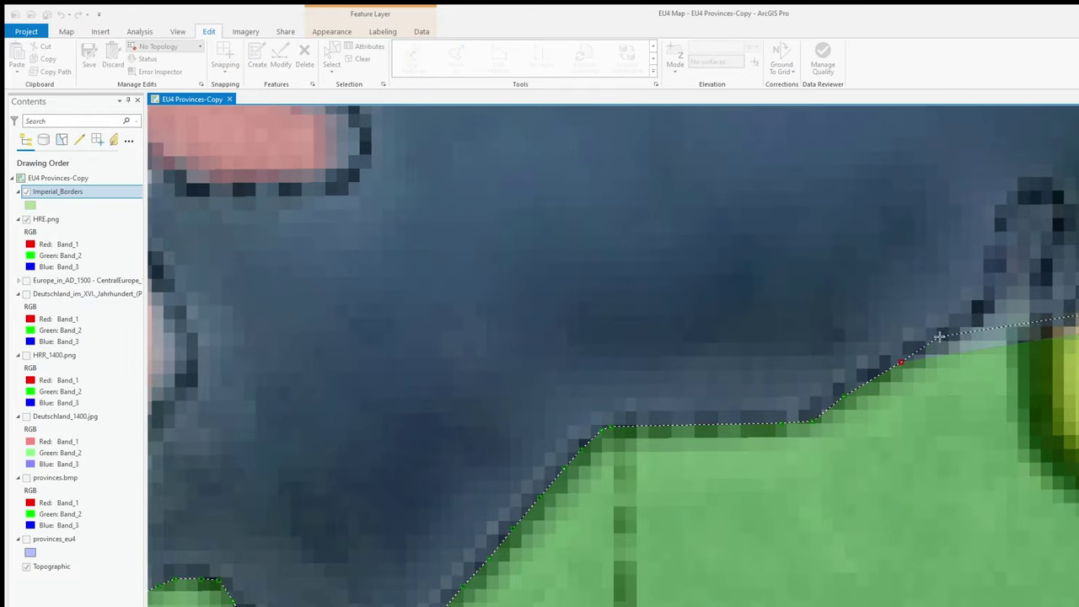
scroll(799, 395, "up", 2)
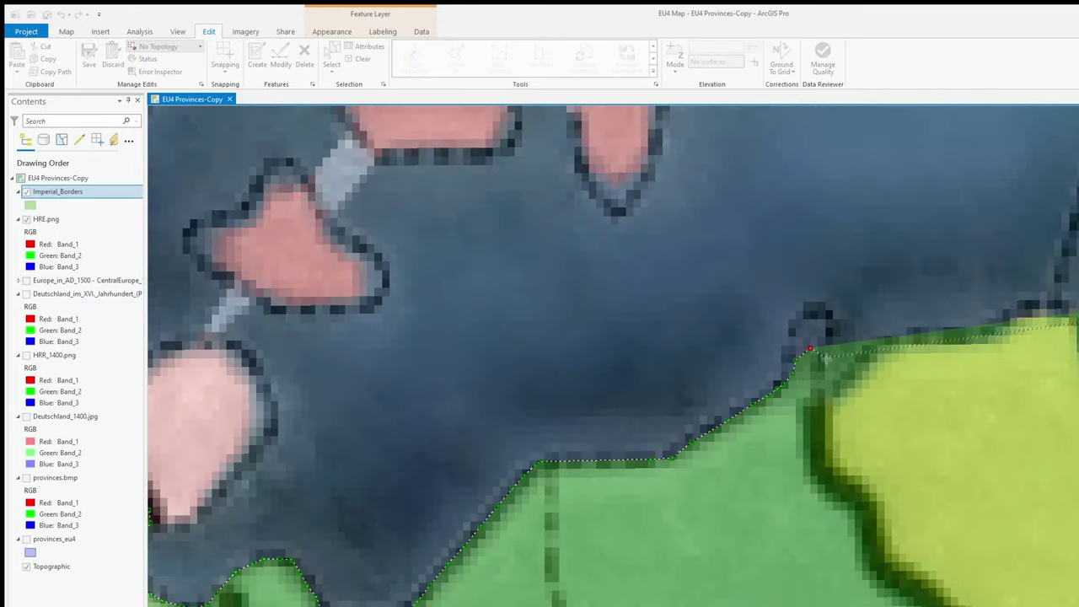
double_click(796, 359)
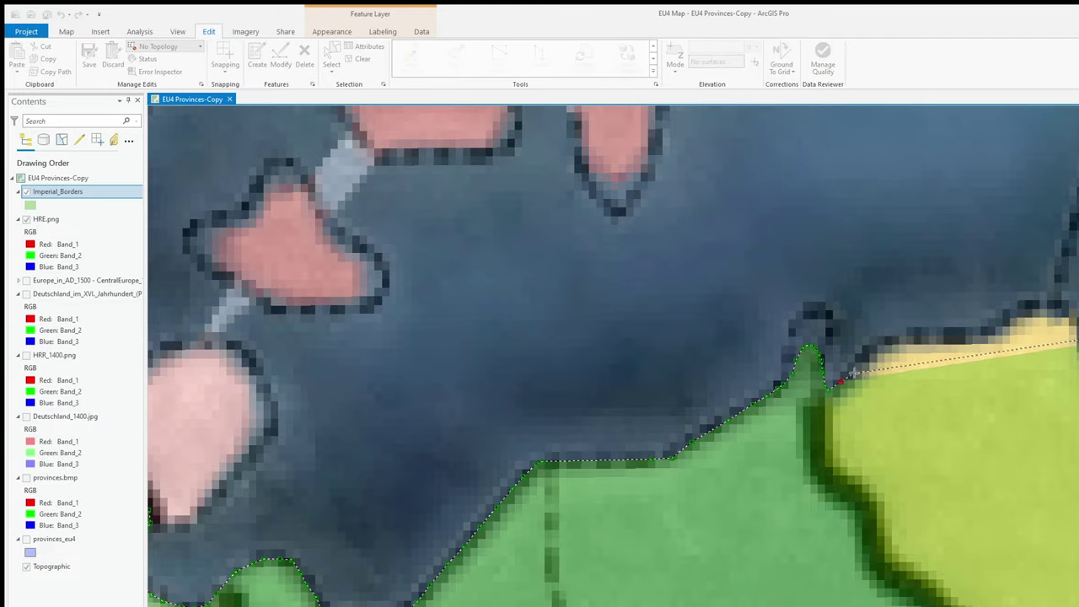
scroll(853, 372, "down", 2)
- Add seven reshape vertices along and down the yellow province's edge
scroll(632, 385, "up", 3)
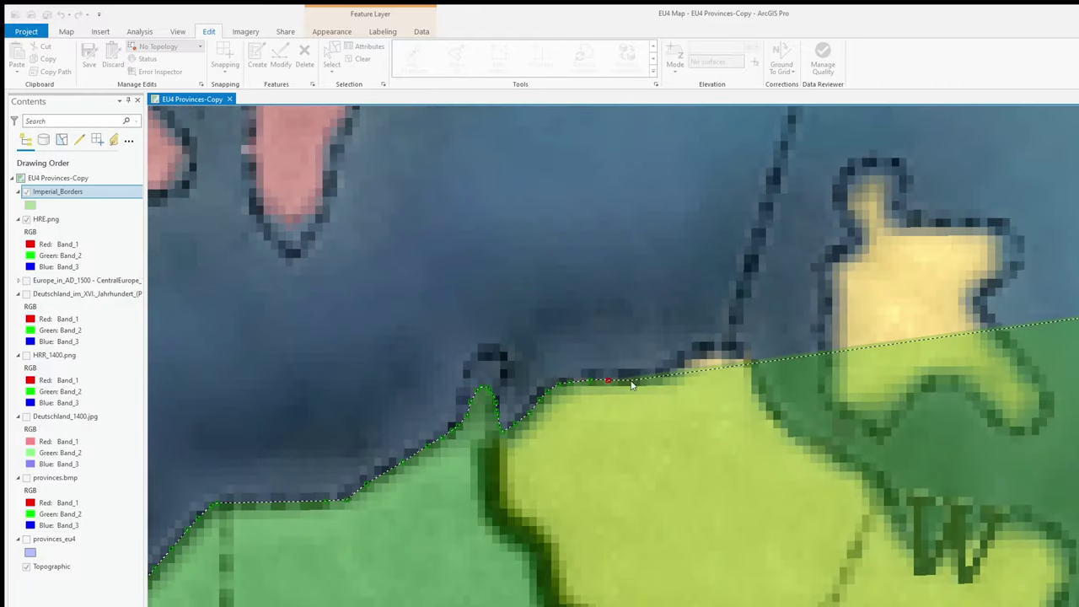
left_click(662, 380)
left_click(704, 347)
left_click(742, 347)
left_click(761, 383)
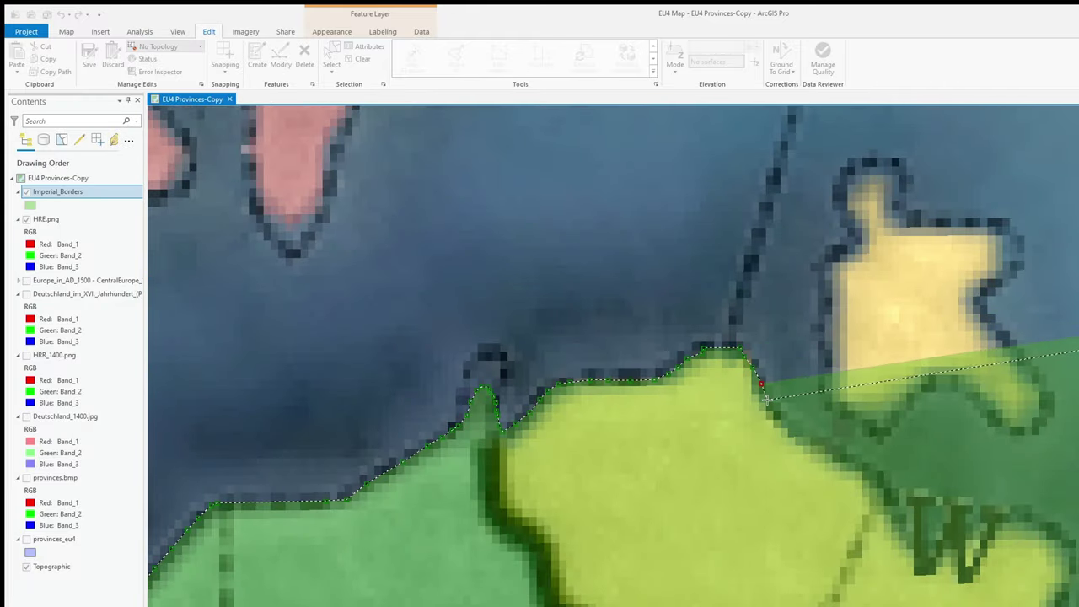
left_click(823, 440)
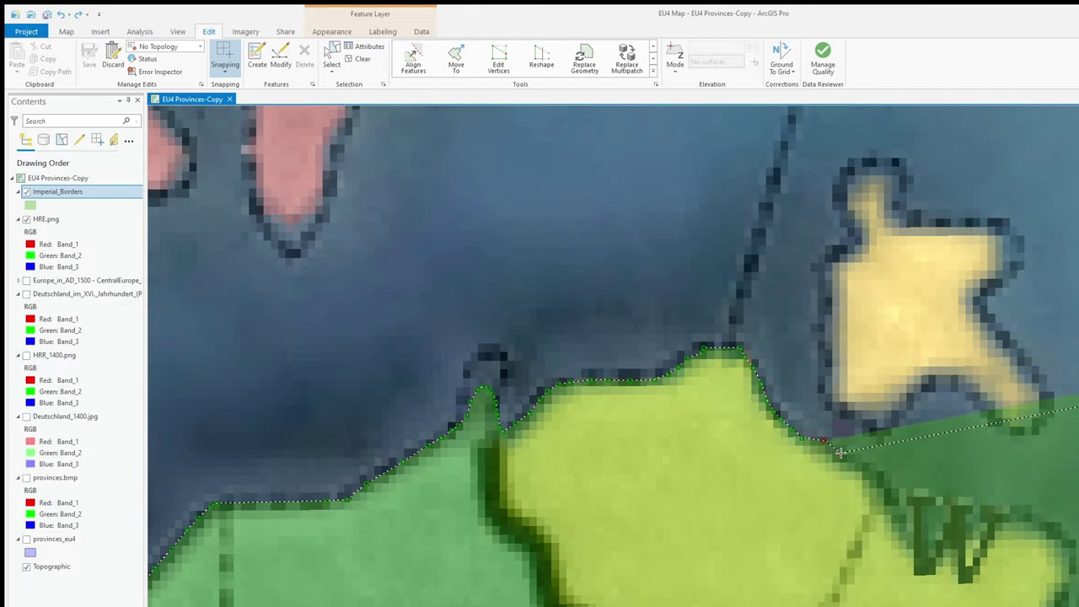
left_click(881, 477)
left_click(907, 537)
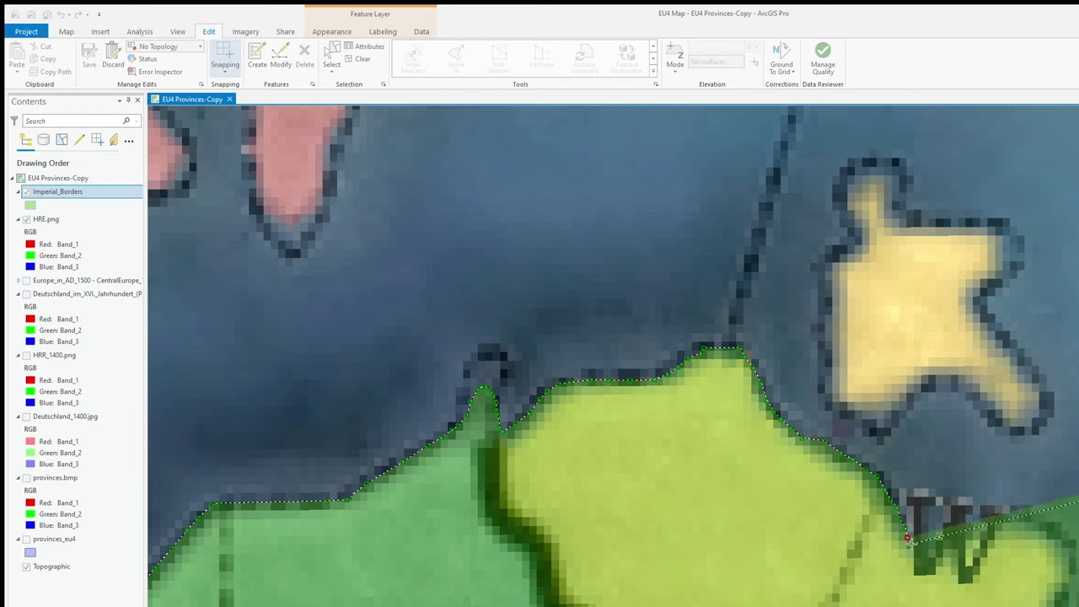
- Continue along the coast, undoing a misplaced vertex and re-placing it on the shoreline
left_click_drag(909, 539, 745, 435)
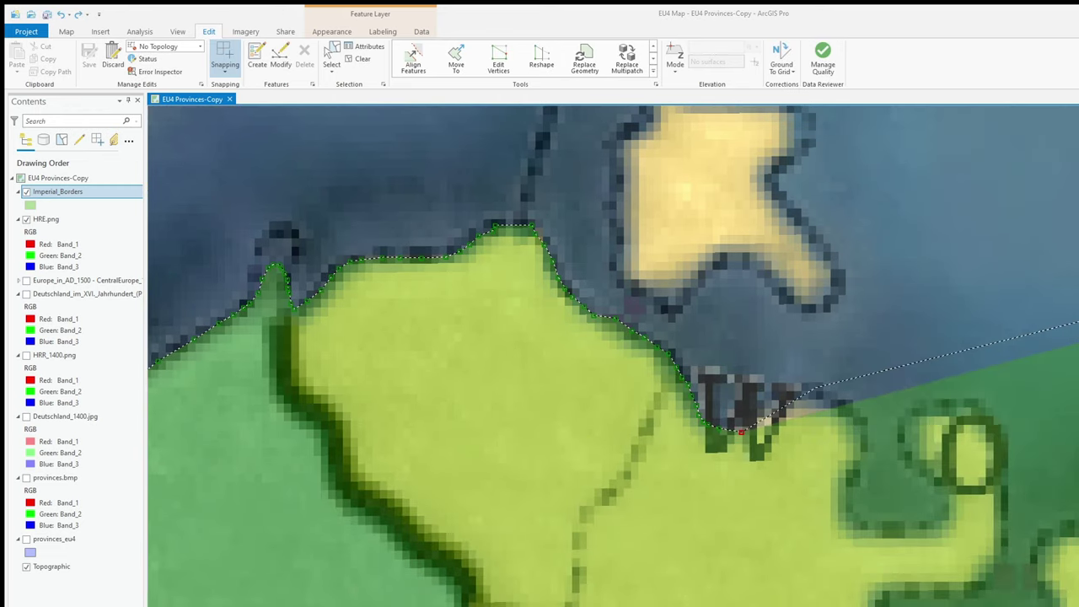
left_click(798, 405)
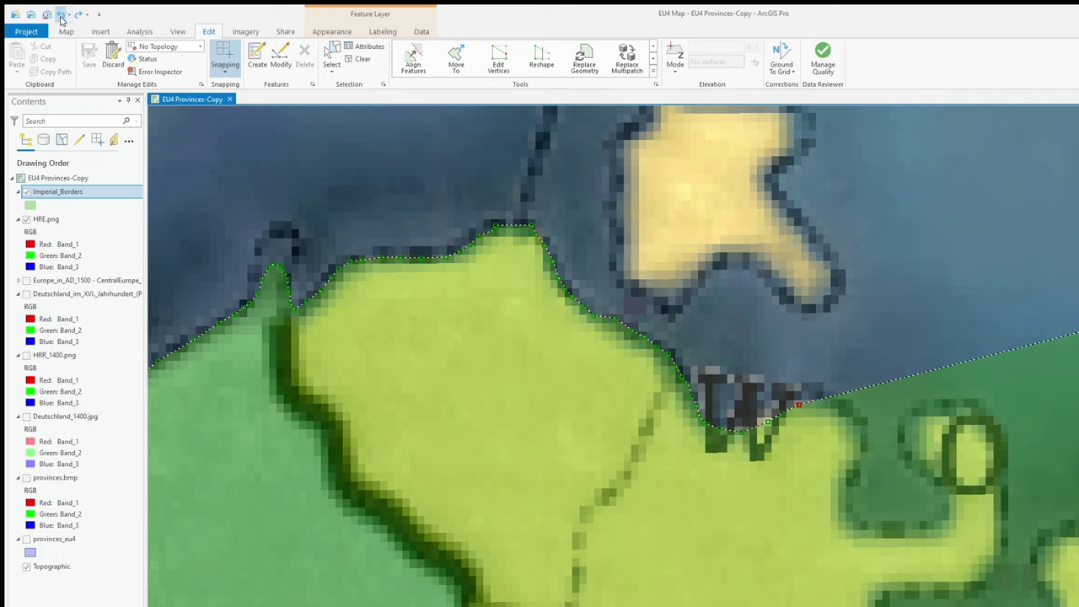
left_click(61, 18)
left_click(795, 396)
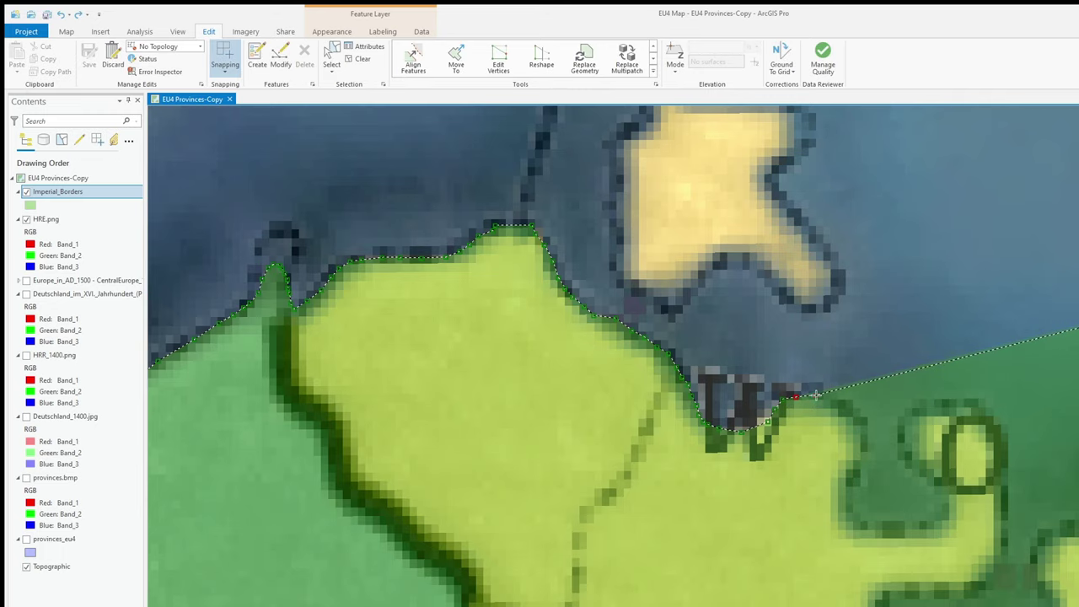
left_click(853, 416)
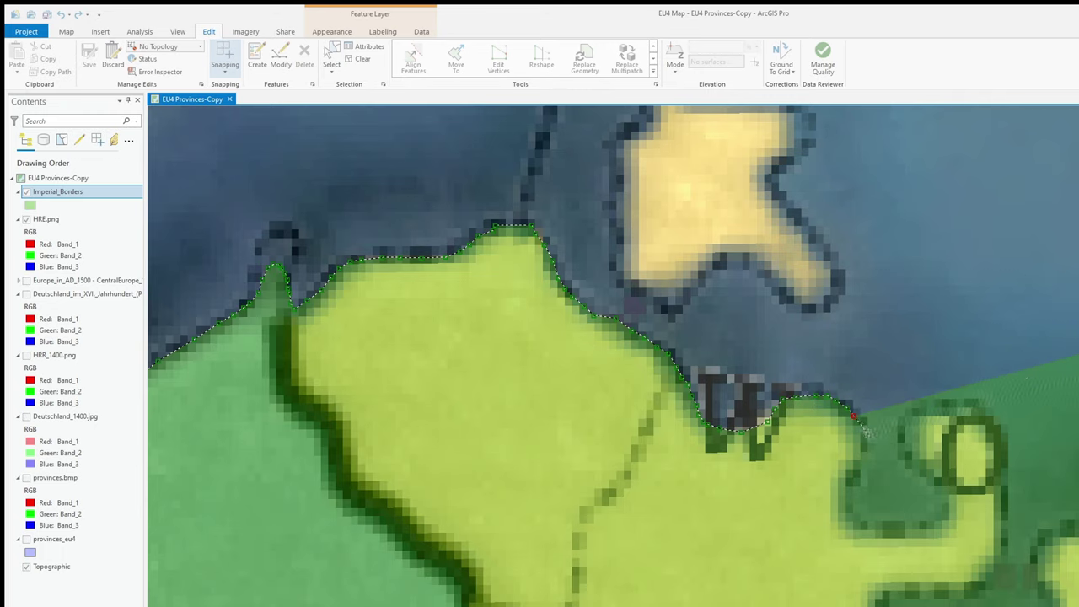
scroll(864, 434, "down", 3)
scroll(873, 460, "up", 2)
scroll(881, 487, "up", 1)
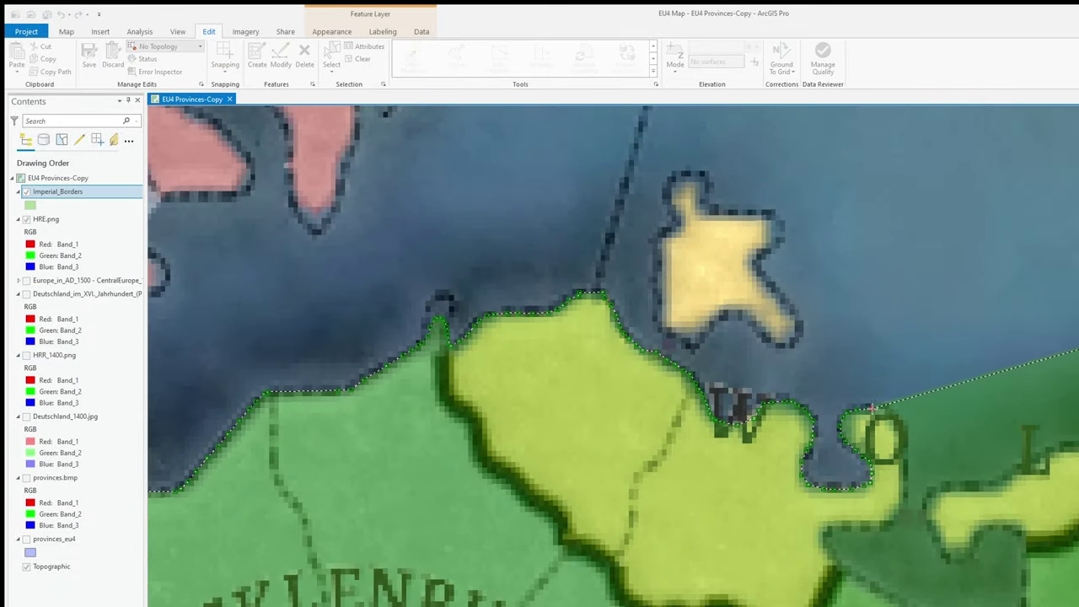
- Trace over the top, down the right side, and past the O-shaped bump
left_click(900, 430)
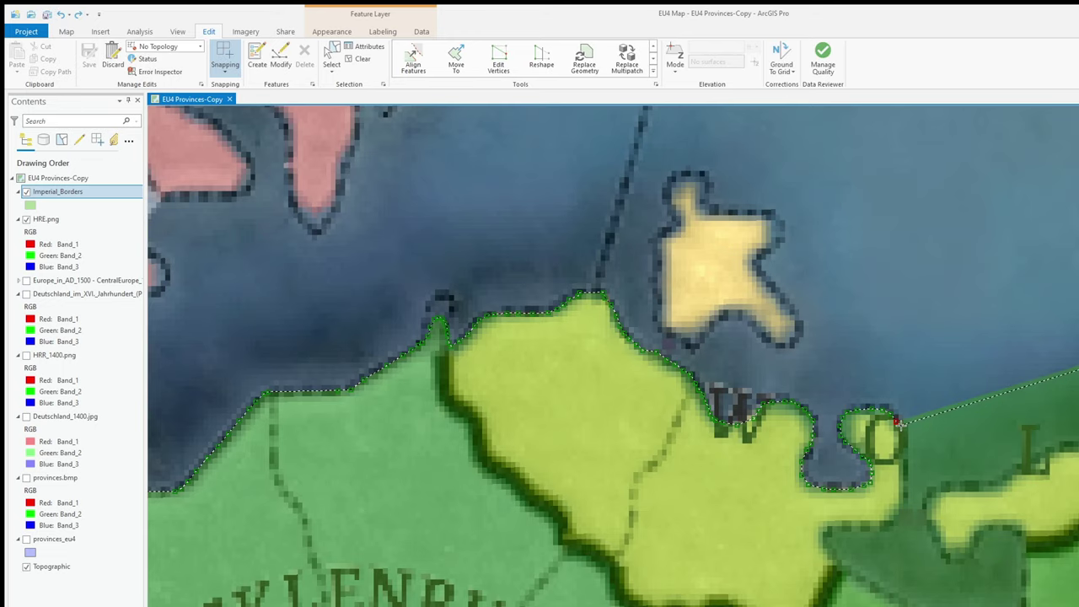
left_click(902, 460)
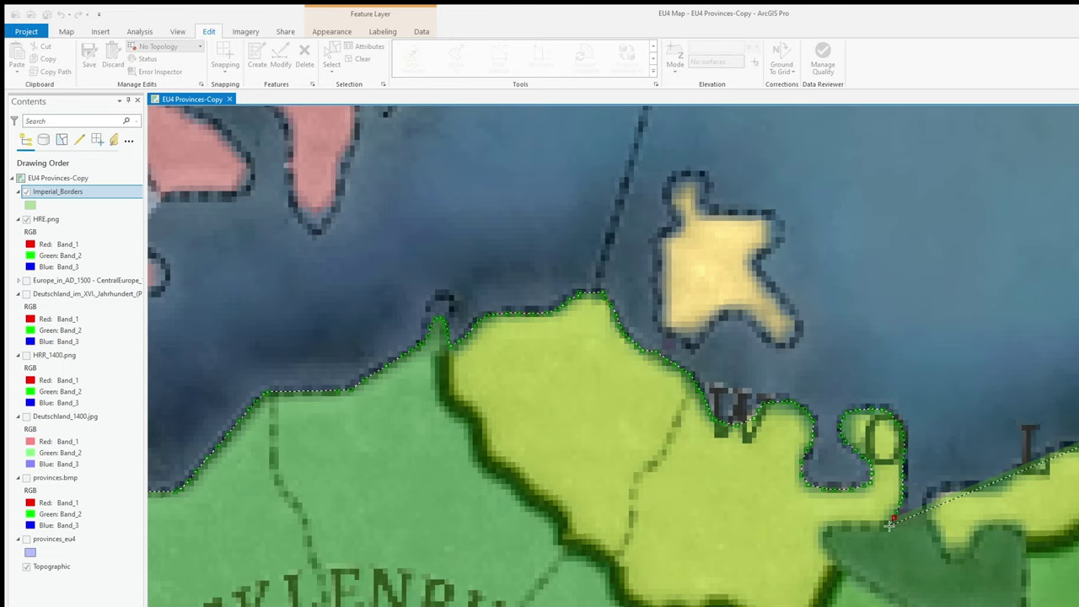
left_click(844, 529)
scroll(843, 482, "up", 4)
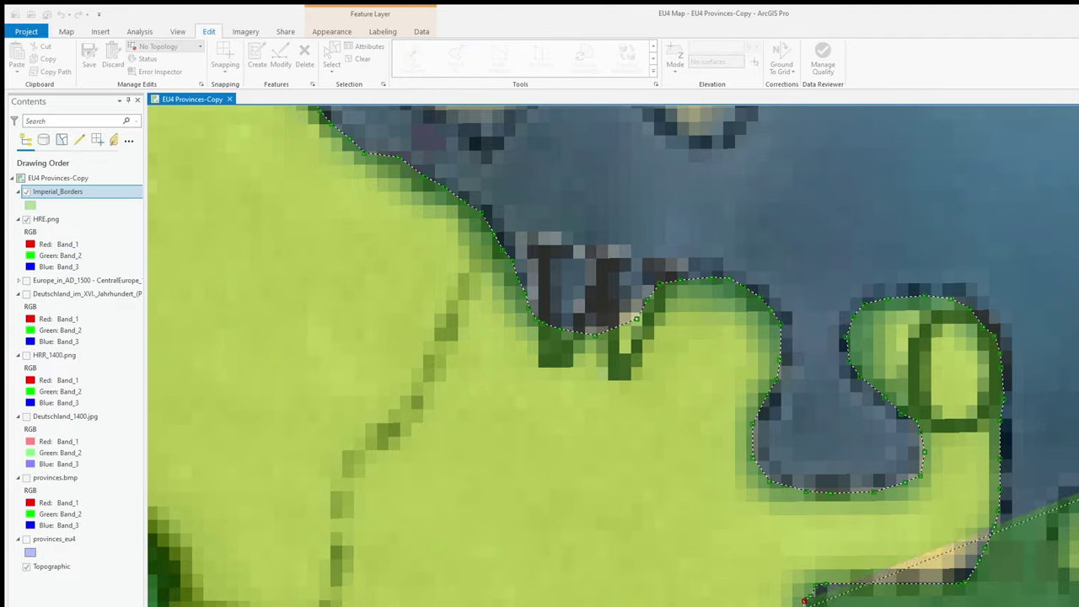
- Trace the border with vertices around the lake shores, including the yellow lake shore
scroll(820, 583, "down", 2)
scroll(757, 493, "up", 2)
left_click(830, 543)
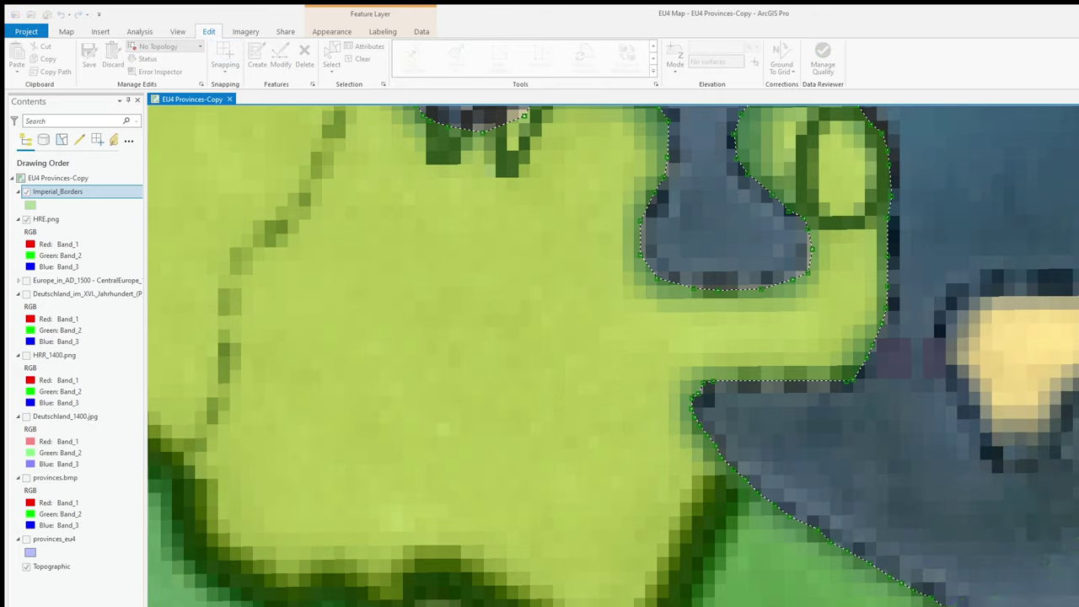
left_click(979, 415)
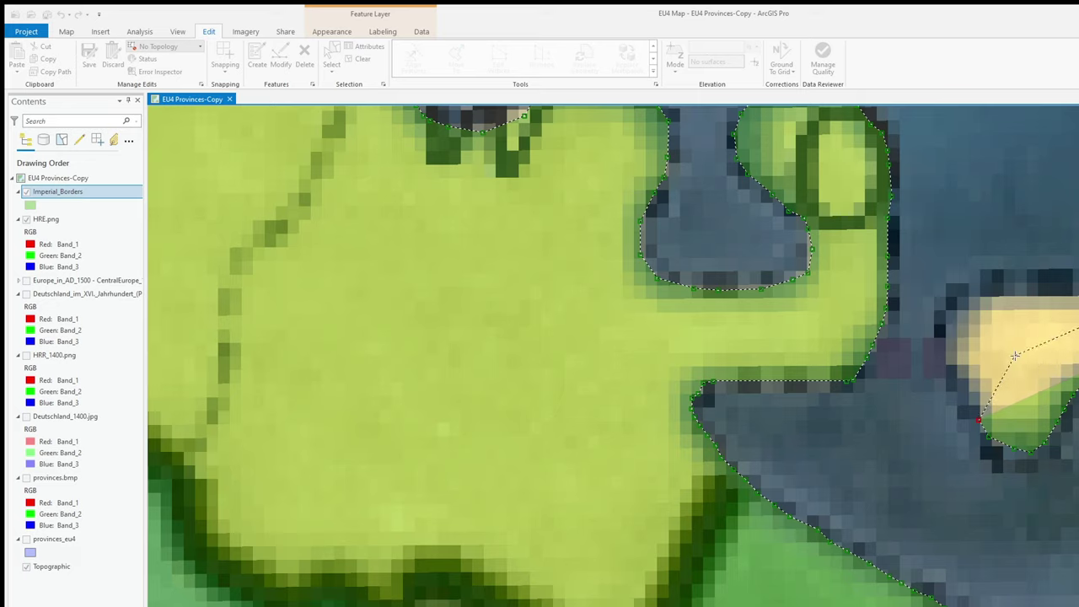
left_click(1044, 442)
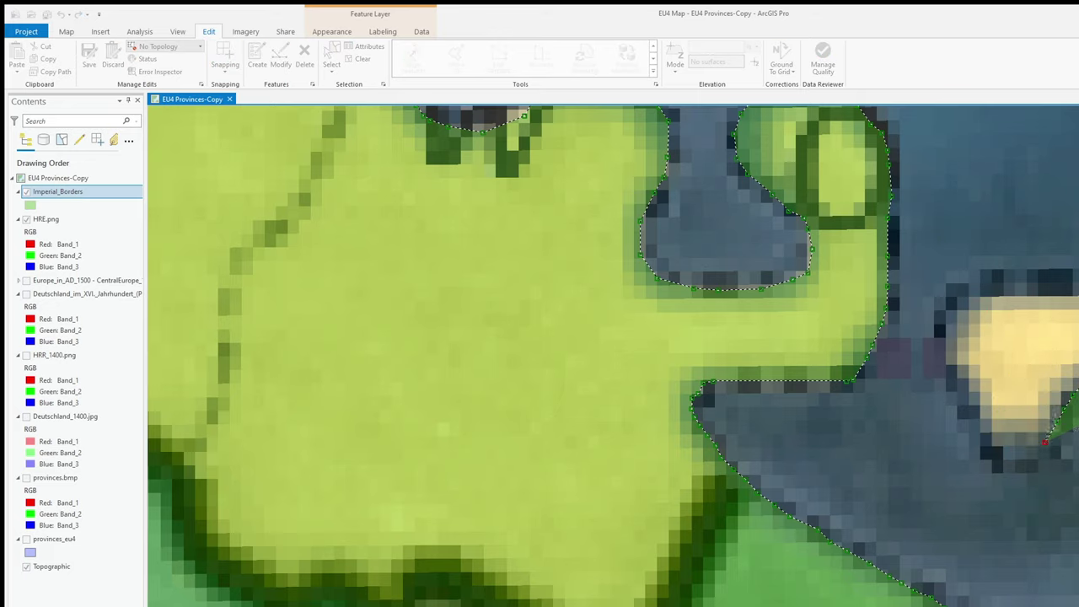
left_click(966, 299)
left_click_drag(975, 290, 639, 463)
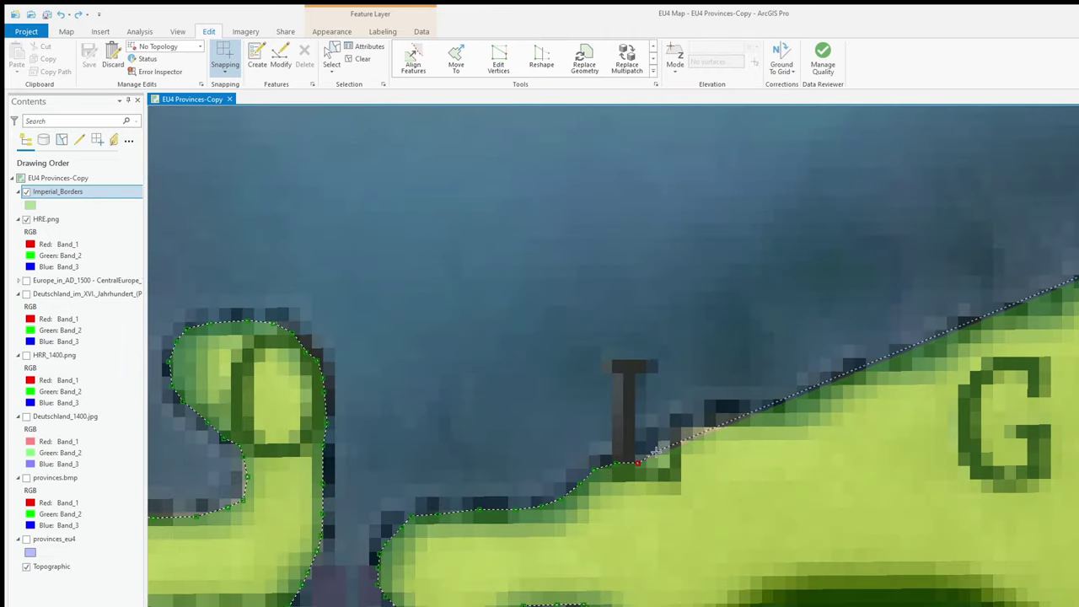
- Extend the trace along the Pomeranian coastline, panning to follow it
left_click(673, 434)
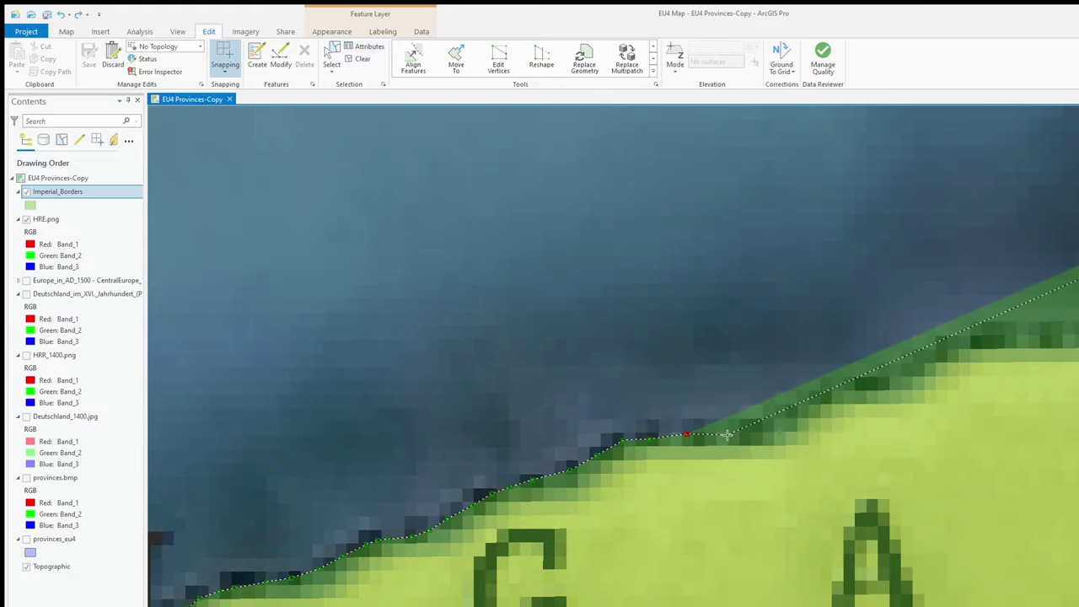
left_click(858, 389)
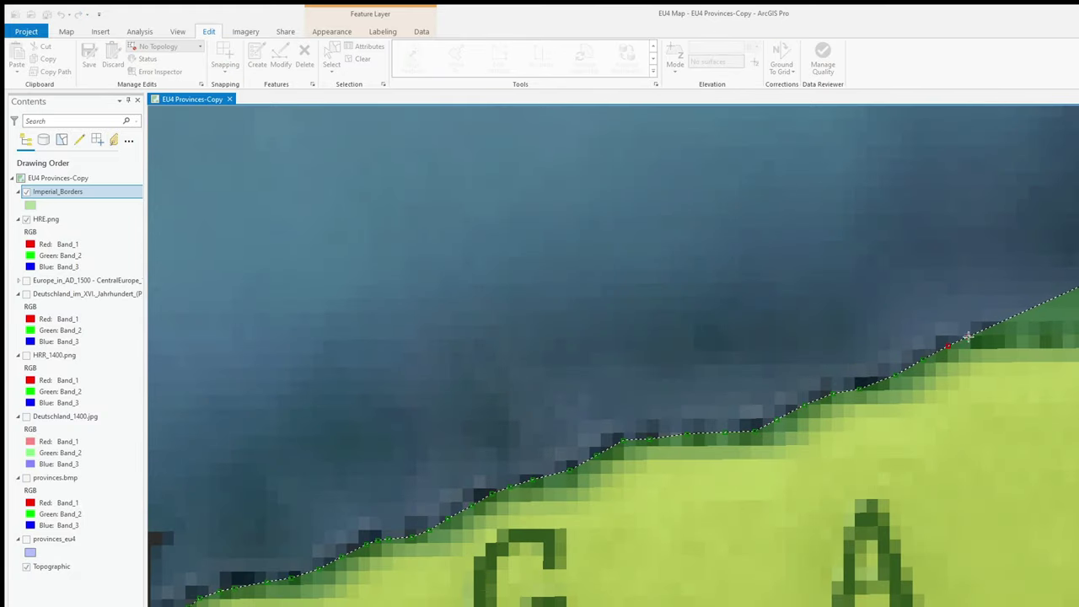
mouse_move(968, 337)
left_mouse_down()
mouse_move(877, 406)
mouse_move(691, 478)
left_mouse_up()
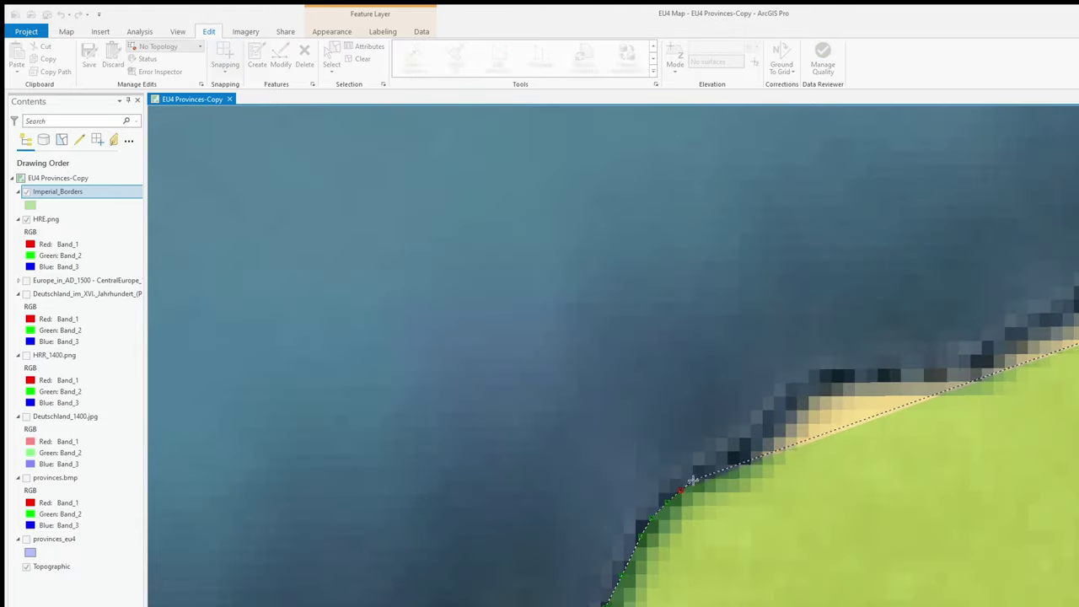
left_click(797, 393)
left_click_drag(973, 378, 729, 453)
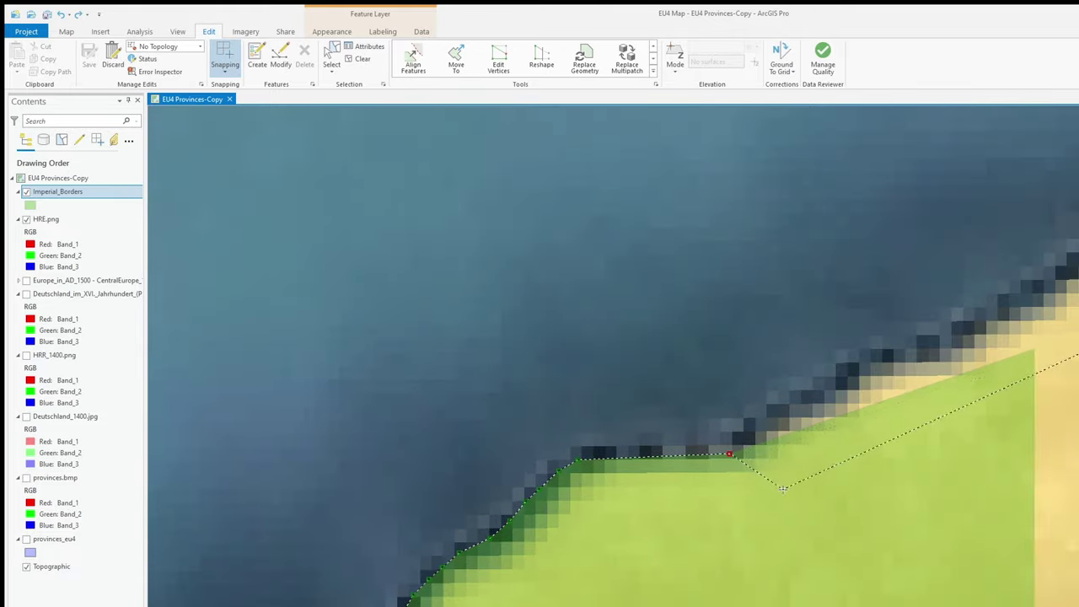
left_click(810, 393)
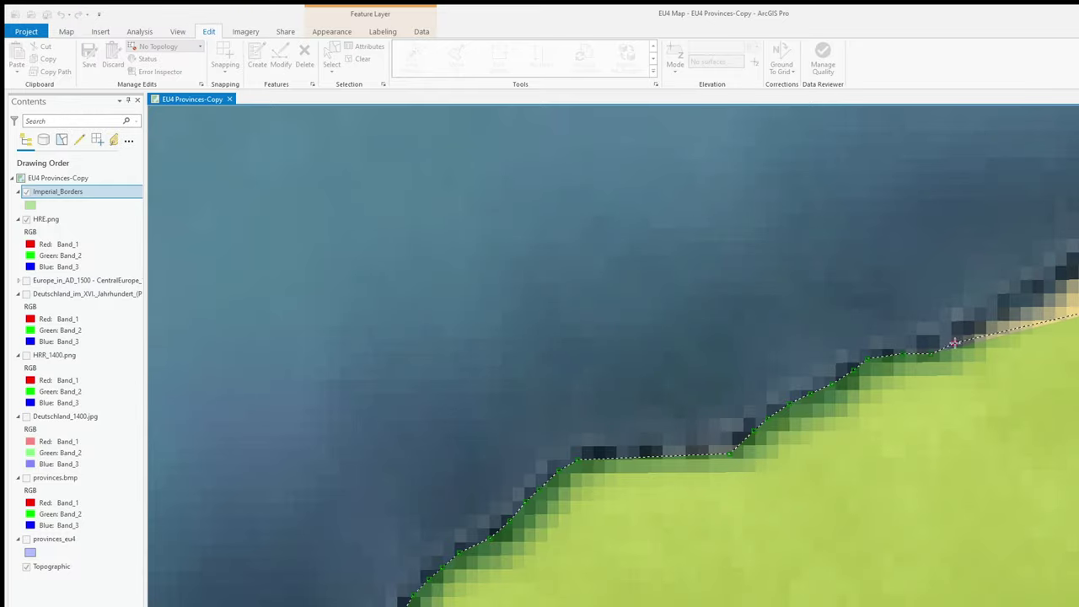
- Add a final coastal vertex and double-click to finish the Imperial_Borders polygon edit
left_click(1028, 288)
left_click_drag(1055, 274, 908, 376)
double_click(1023, 353)
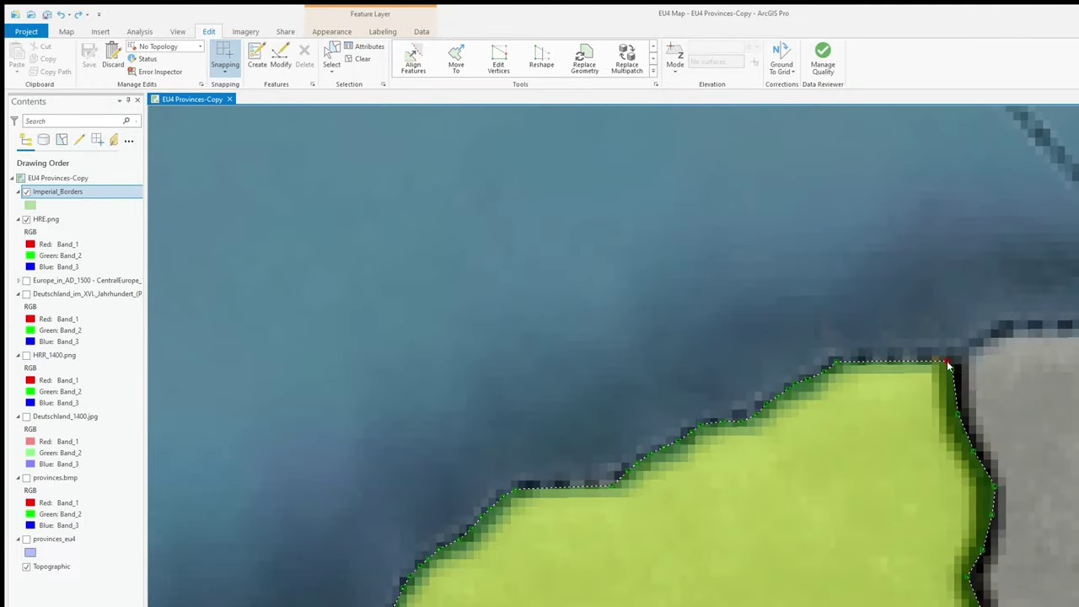
double_click(978, 489)
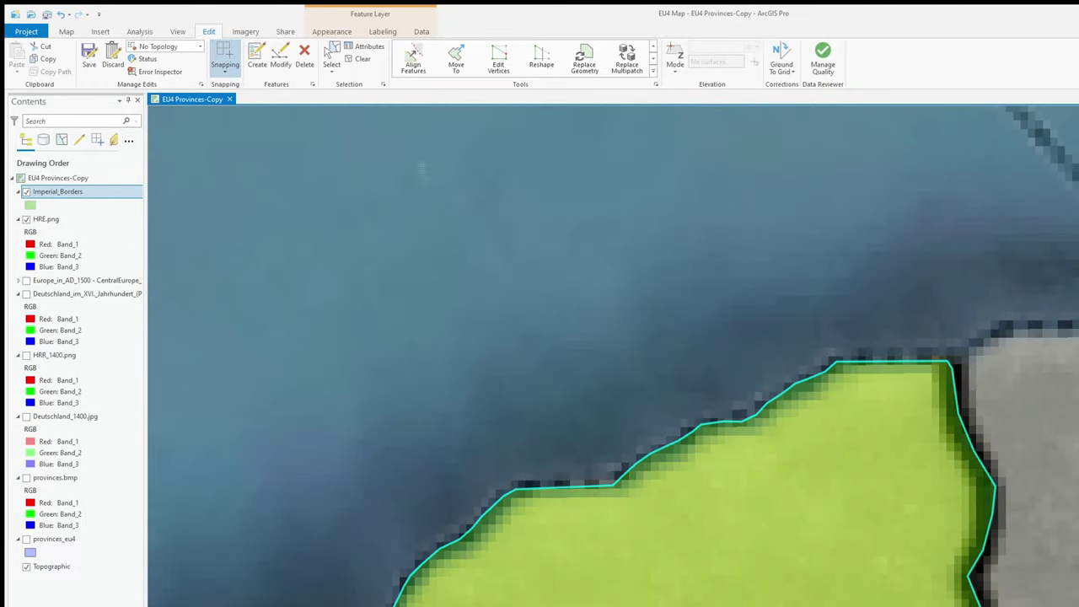
- Set the Imperial_Borders symbol fill to No Color, leaving only the outline visible
scroll(543, 304, "down", 5)
scroll(543, 304, "down", 2)
scroll(544, 304, "up", 2)
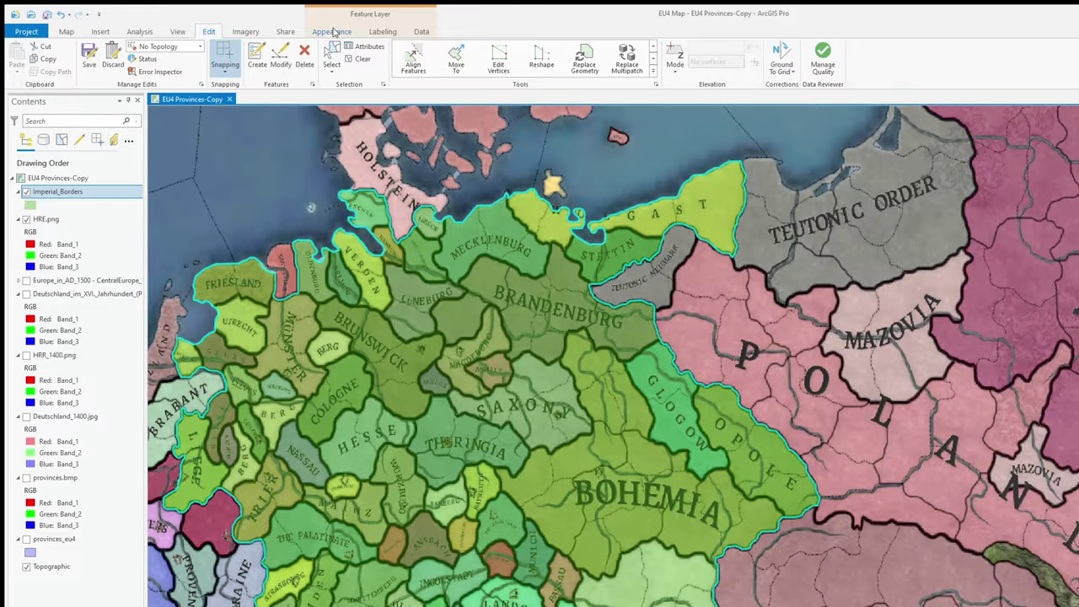
left_click(335, 31)
scroll(593, 392, "down", 2)
scroll(593, 392, "up", 1)
scroll(594, 392, "up", 2)
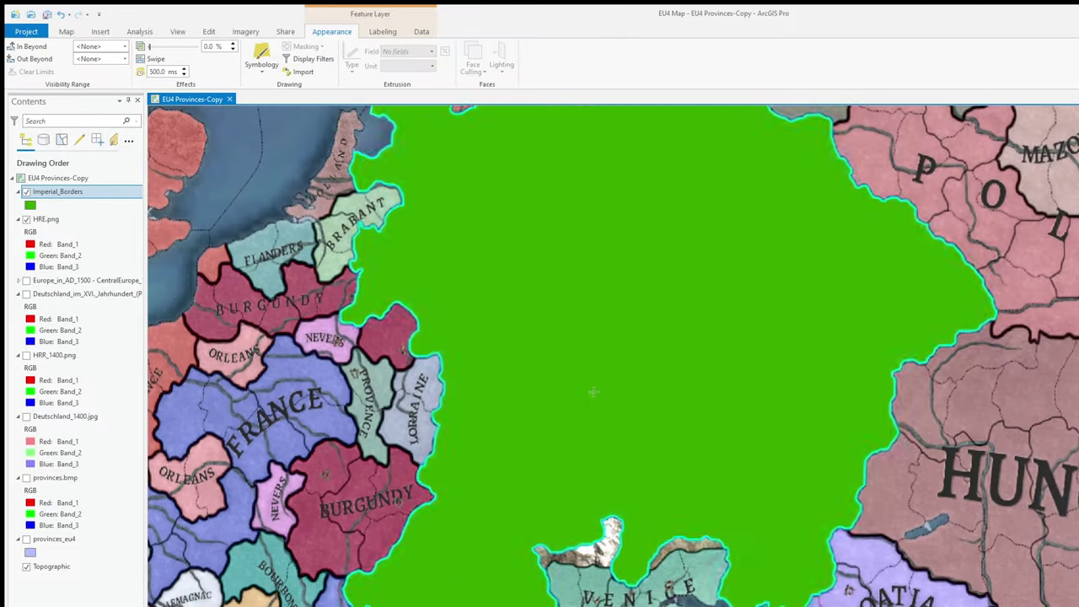
scroll(593, 392, "down", 2)
scroll(591, 463, "up", 1)
left_click(30, 206)
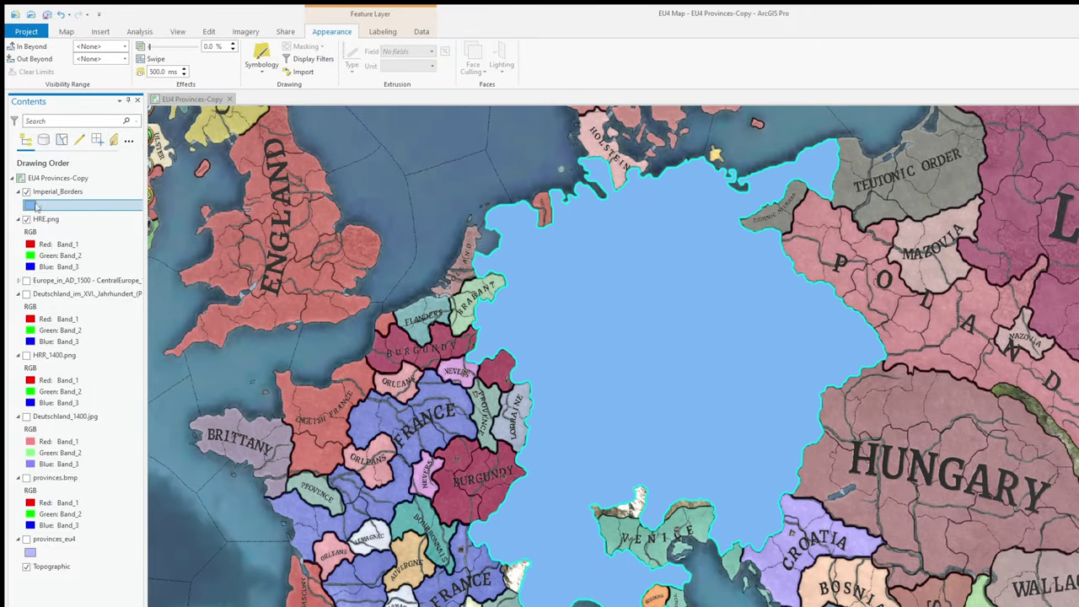
right_click(30, 205)
left_click(40, 211)
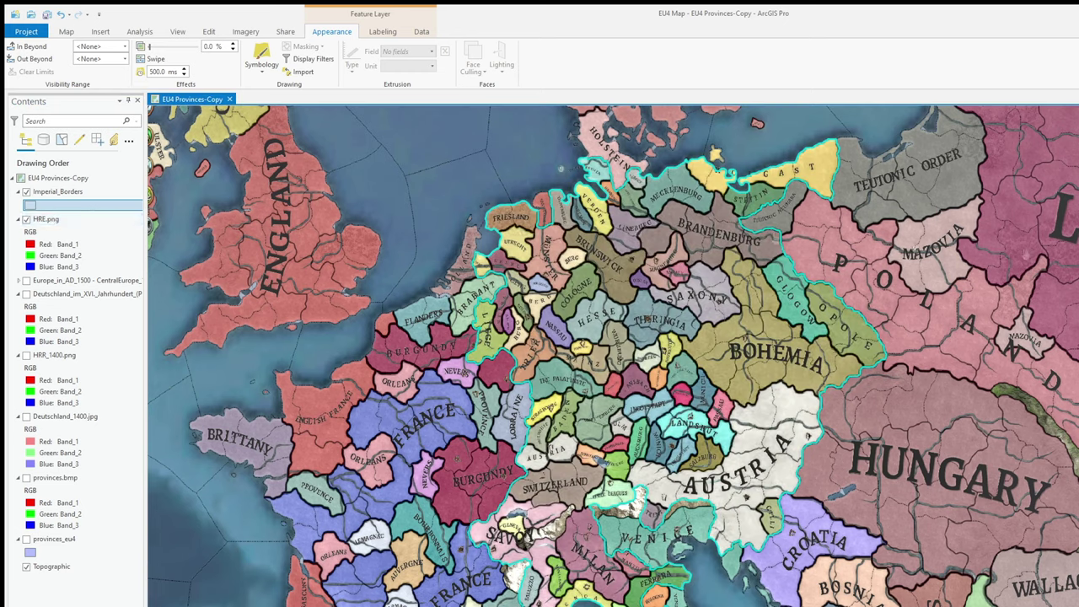
left_click(50, 208)
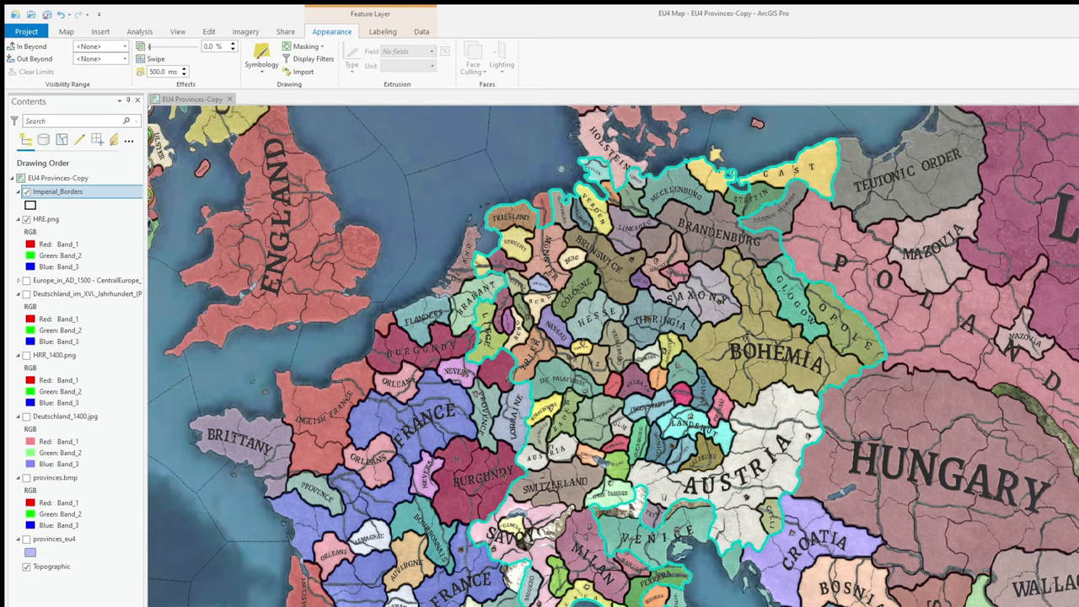
left_click(66, 31)
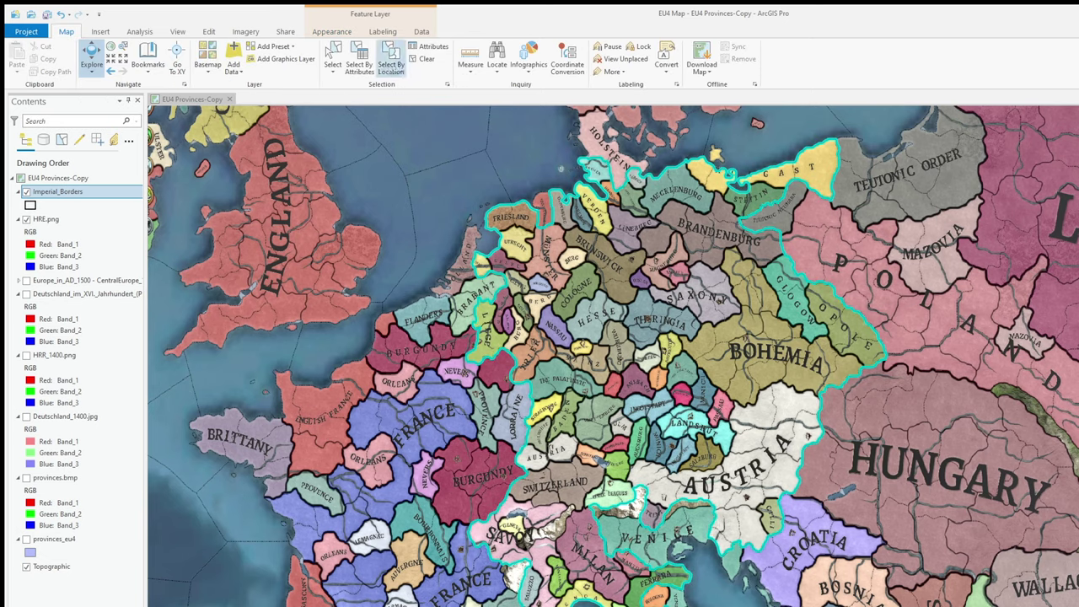